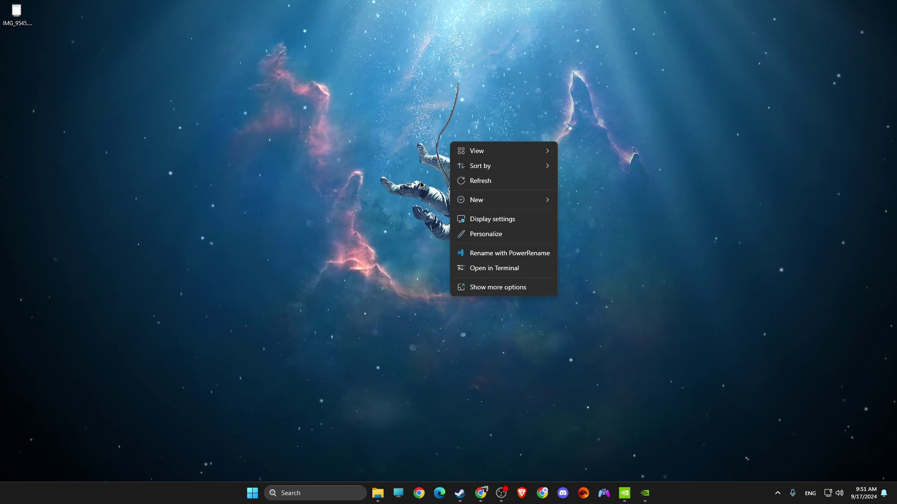
- Launch NVIDIA Control Panel from the desktop's full right-click menu
left_click(489, 289)
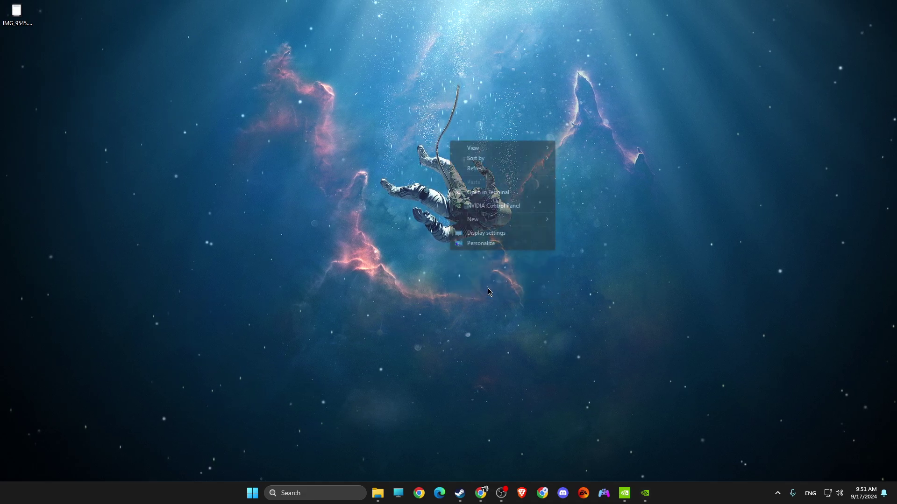
left_click(493, 205)
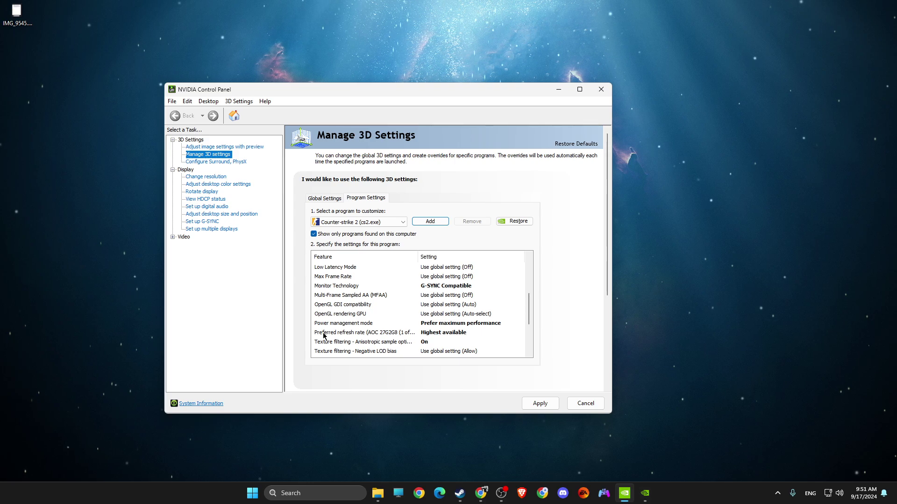
- Review Counter-Strike 2's 3D settings, keep Vertical sync at Use the 3D application setting, and cancel the changes
scroll(443, 339, "down", 2)
left_click(417, 351)
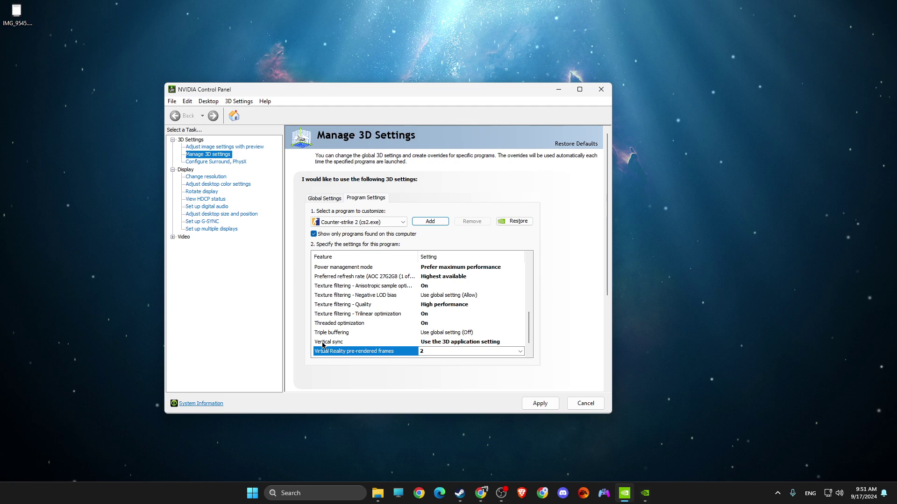
left_click(432, 344)
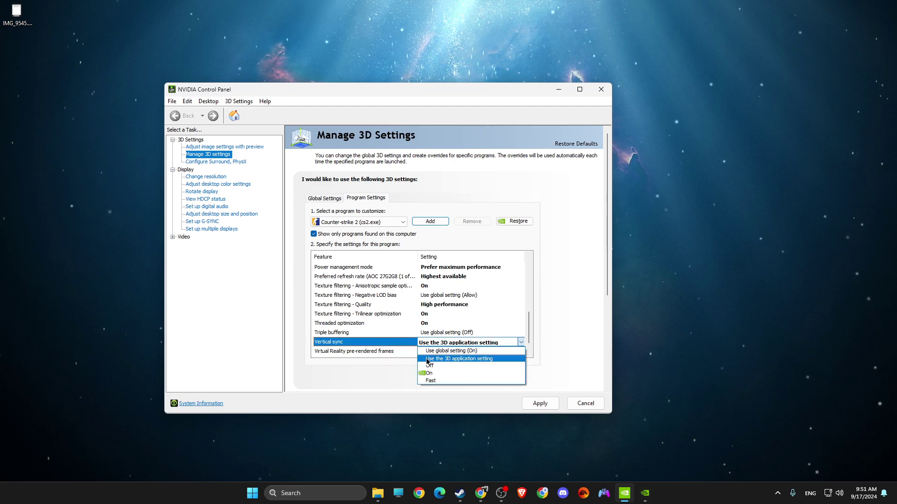
left_click(311, 353)
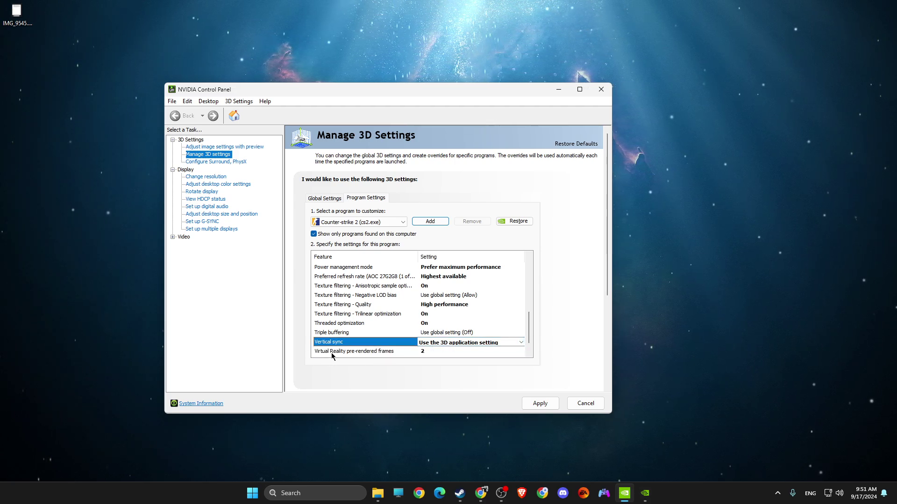
scroll(377, 351, "down", 1)
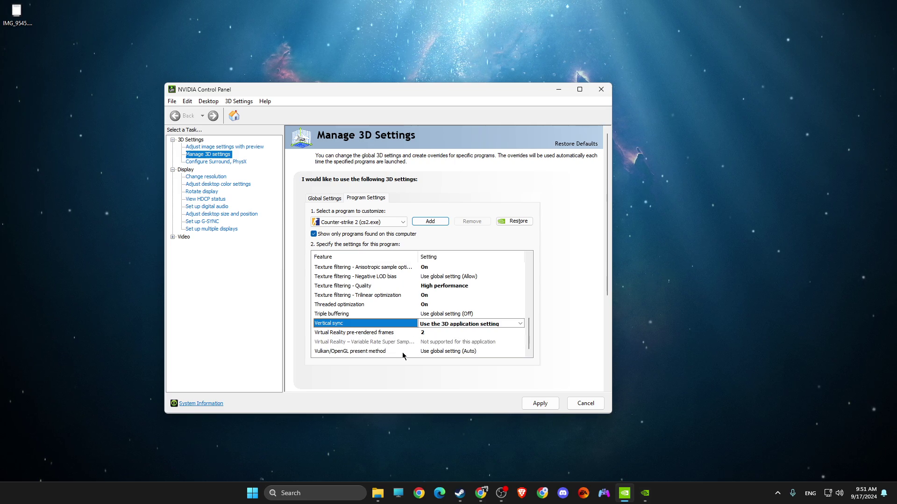
left_click(588, 404)
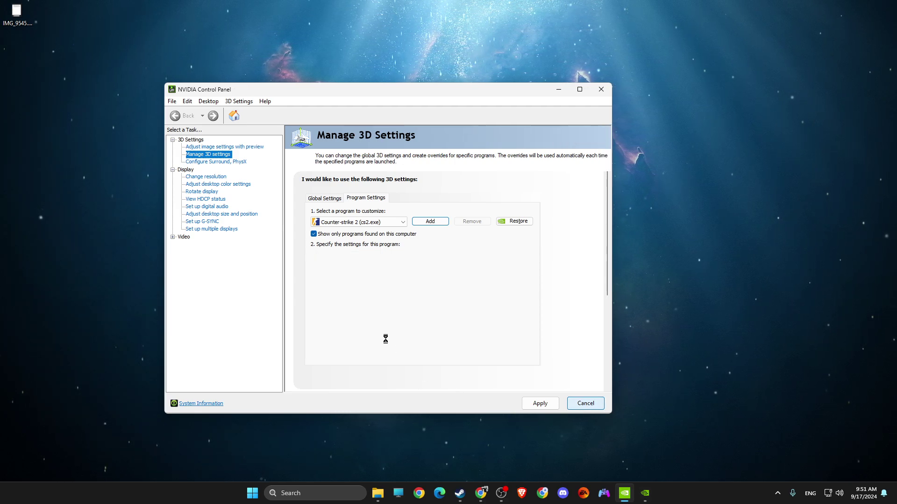
- Minimize NVIDIA Control Panel and confirm in Settings that Windows Update reports the PC up to date
left_click(563, 93)
left_click(296, 491)
type("settings")
left_click(304, 219)
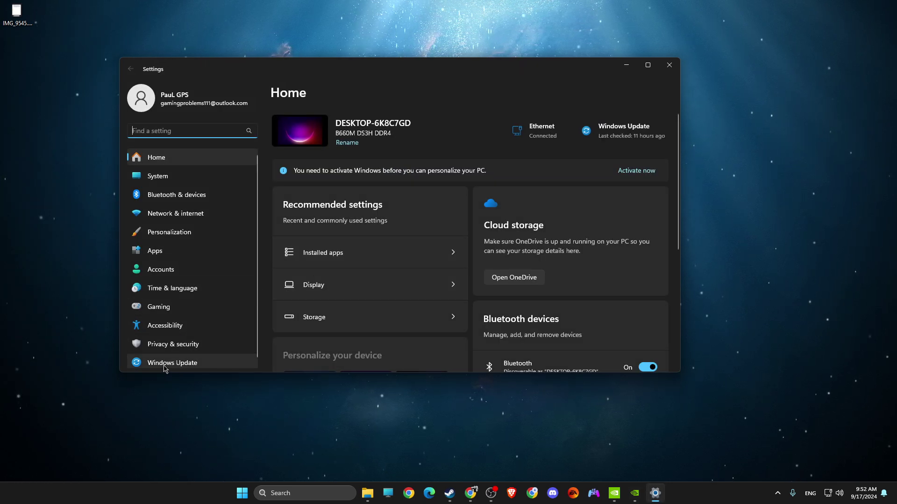
left_click(165, 367)
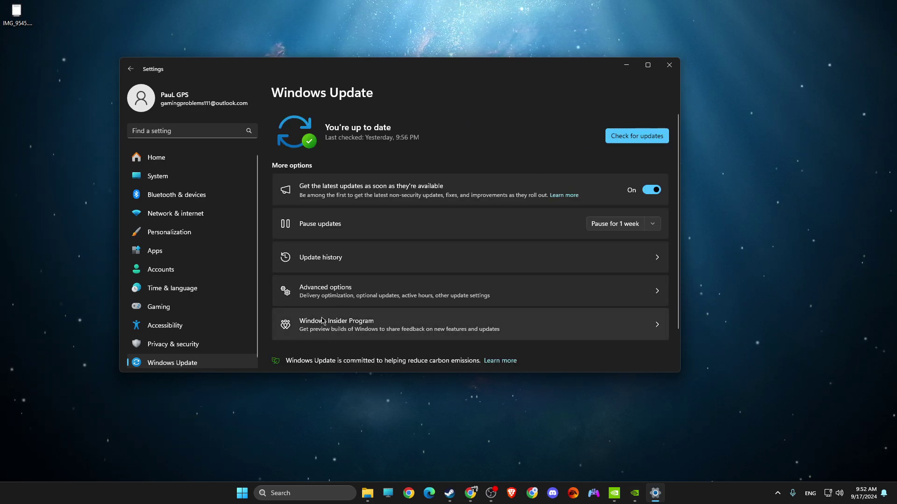
left_click(669, 65)
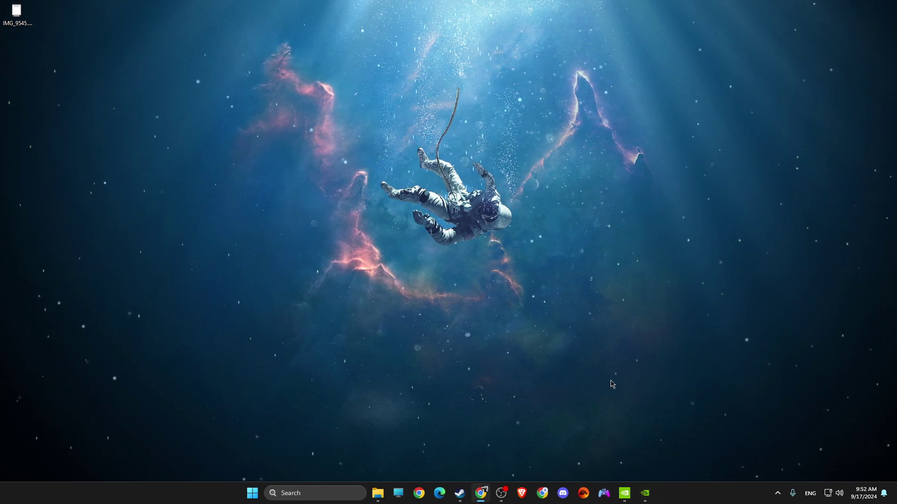
- Confirm in the NVIDIA app that Studio Driver 560.81 is current, then minimize it
left_click(644, 493)
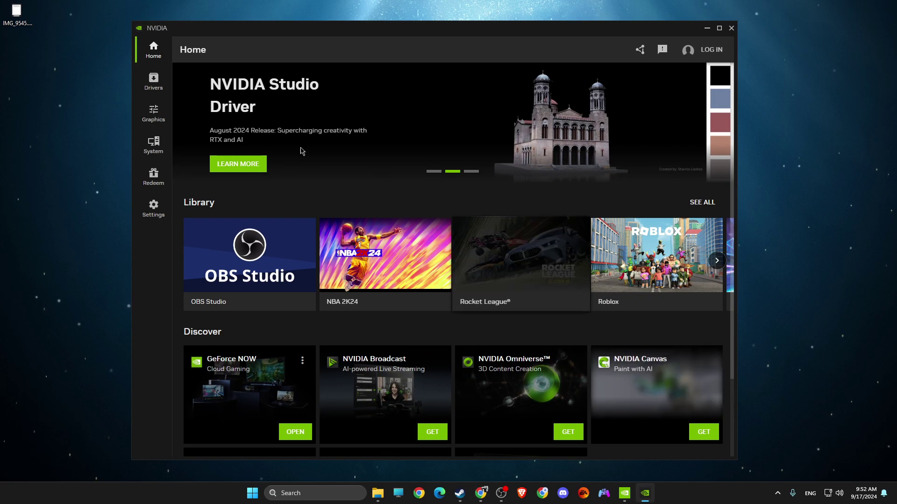
left_click(153, 82)
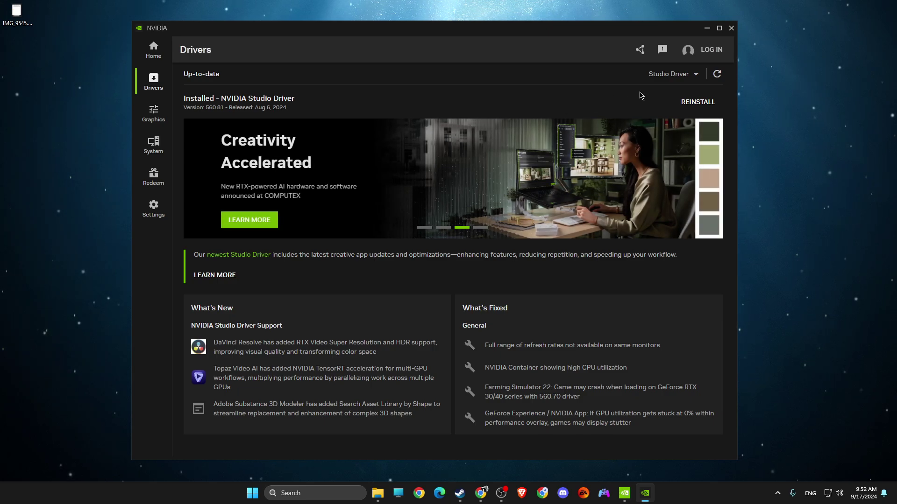
left_click(706, 28)
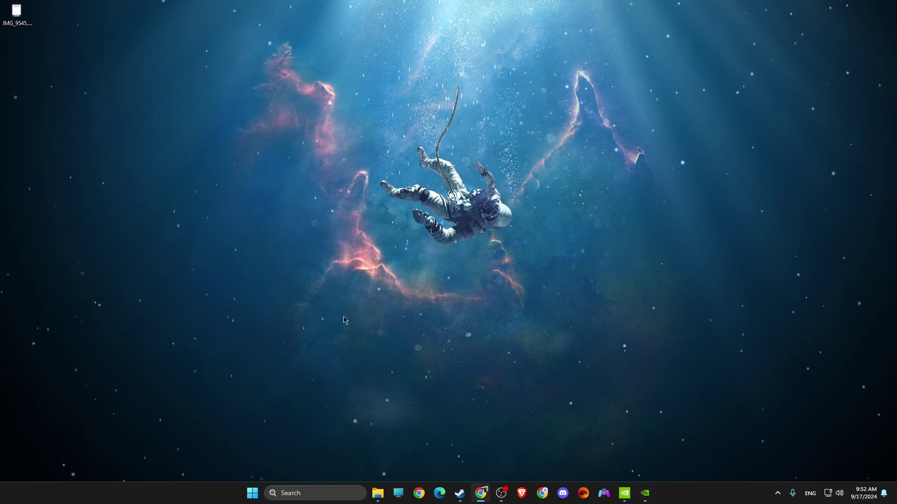
- Permanently delete the selected 5.48 GB of temporary files from Settings' Storage page
left_click(292, 496)
type("SETtings")
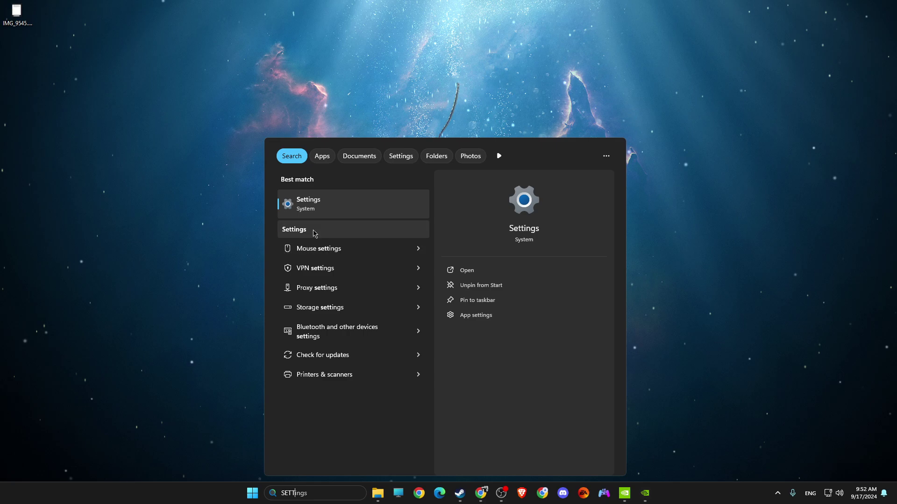
key("Return")
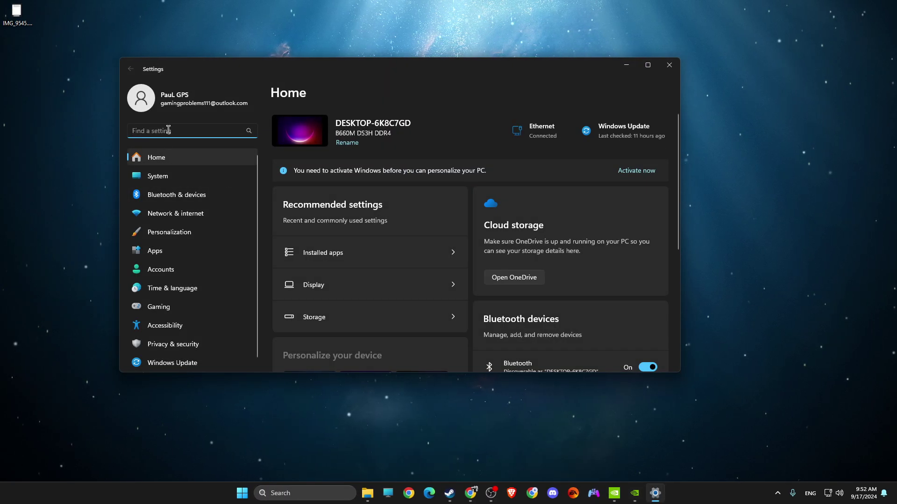
type("TEMPOR")
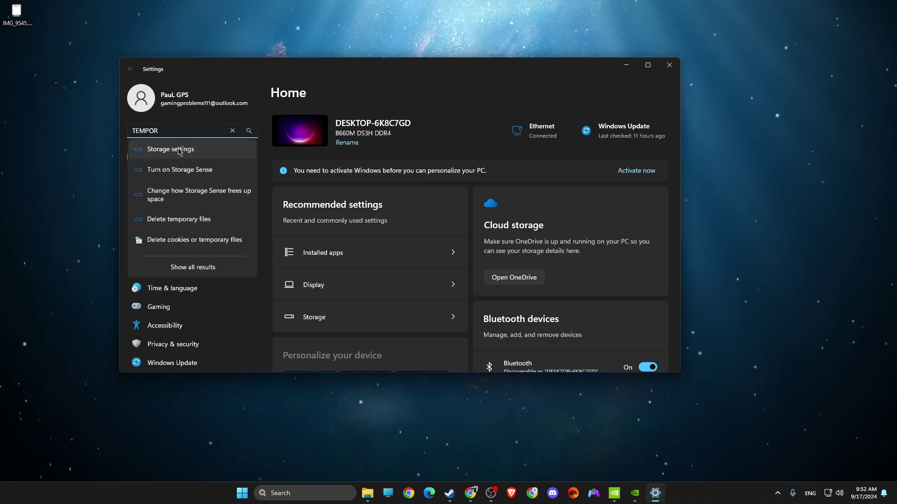
left_click(180, 149)
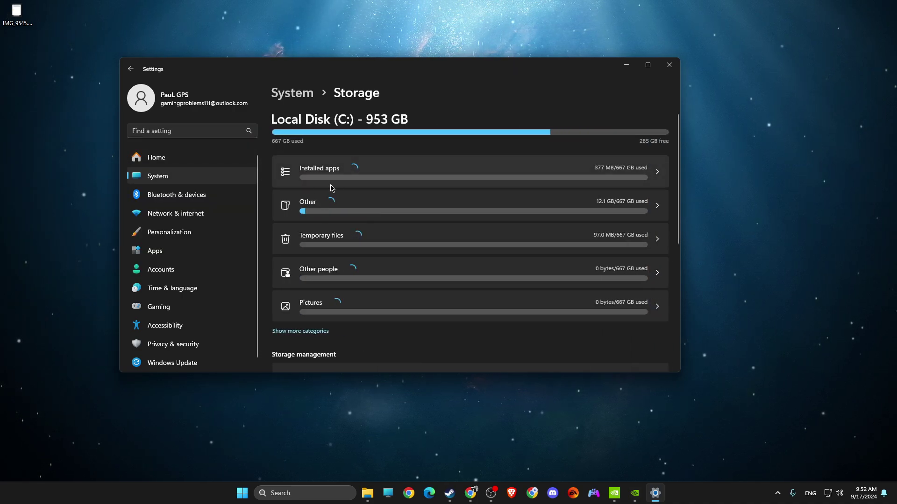
left_click(315, 239)
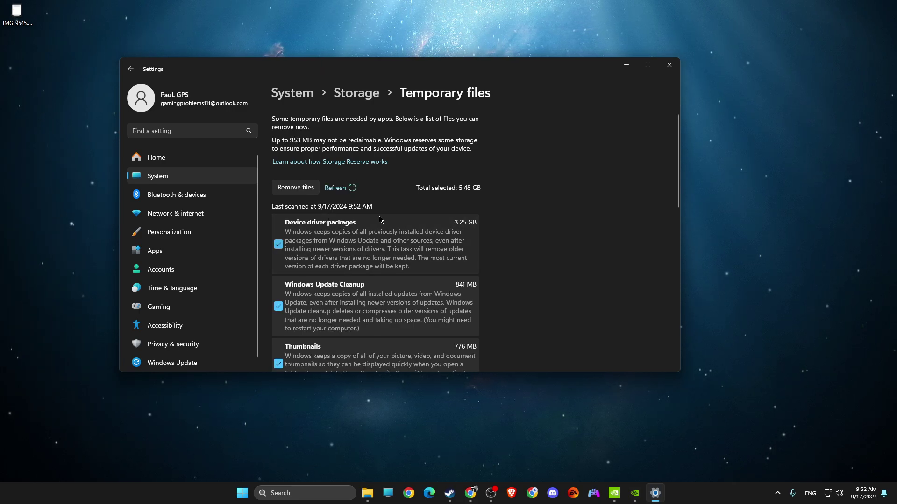
scroll(383, 216, "down", 8)
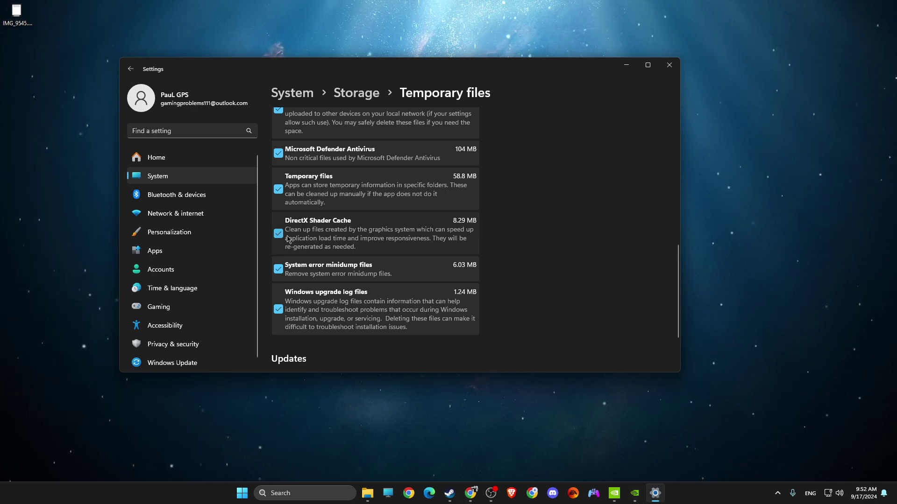
scroll(287, 239, "up", 10)
left_click(301, 190)
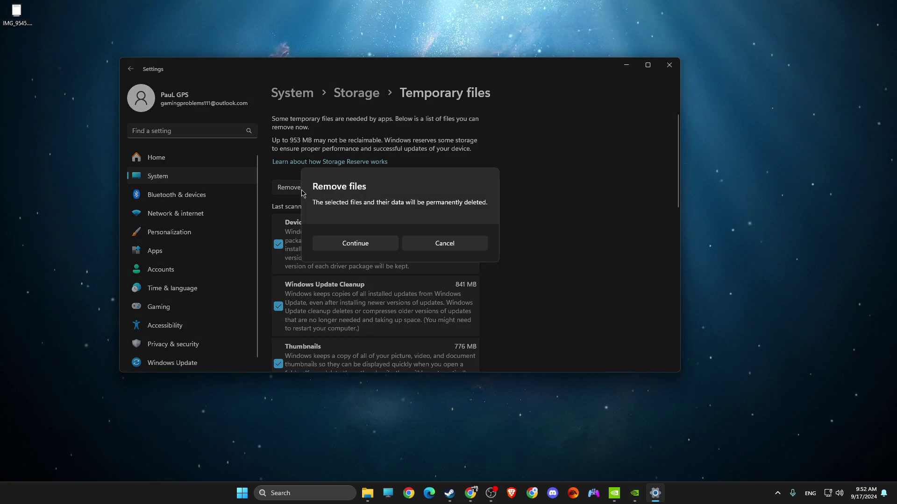
left_click(369, 245)
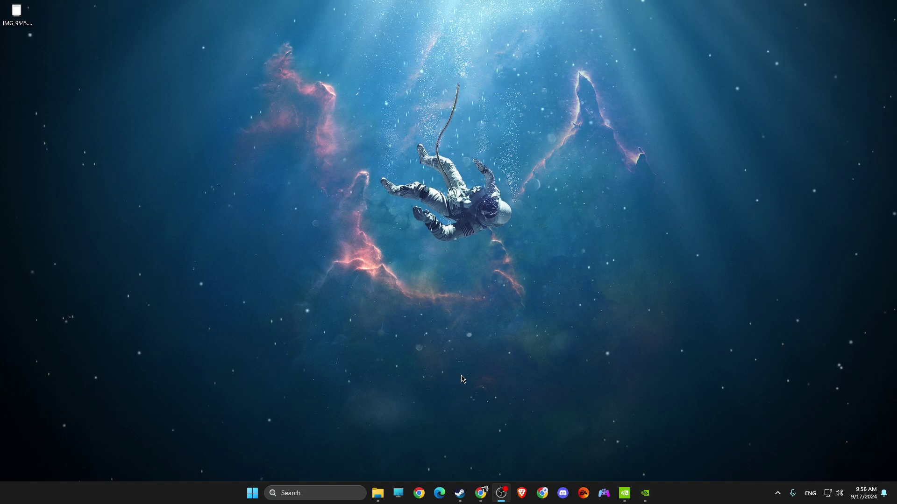
- Bring Steam's library forward, view Steam Settings on the Downloads page, then close Settings
mouse_move(460, 494)
left_click(424, 446)
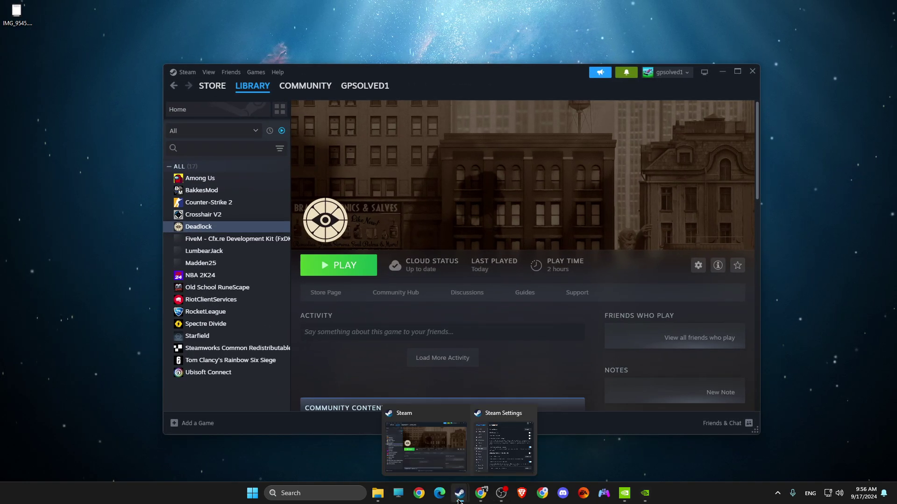
left_click(187, 73)
mouse_move(460, 493)
left_click(502, 446)
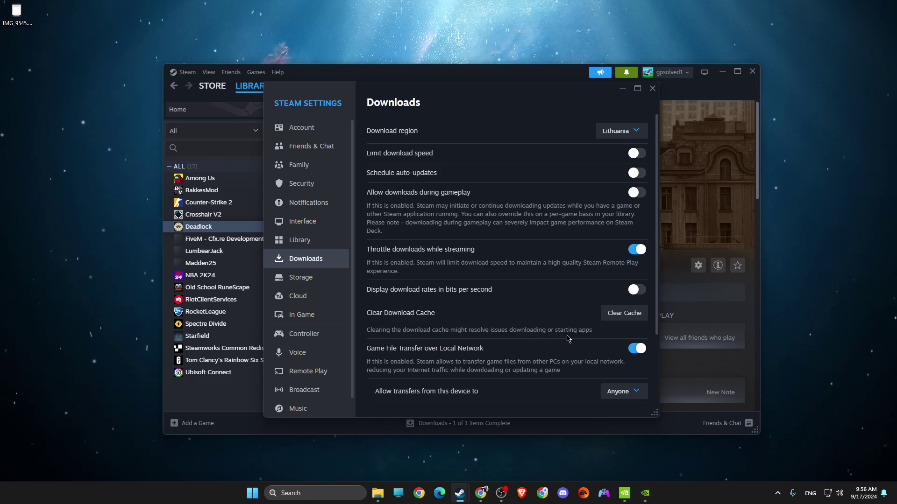
left_click(652, 88)
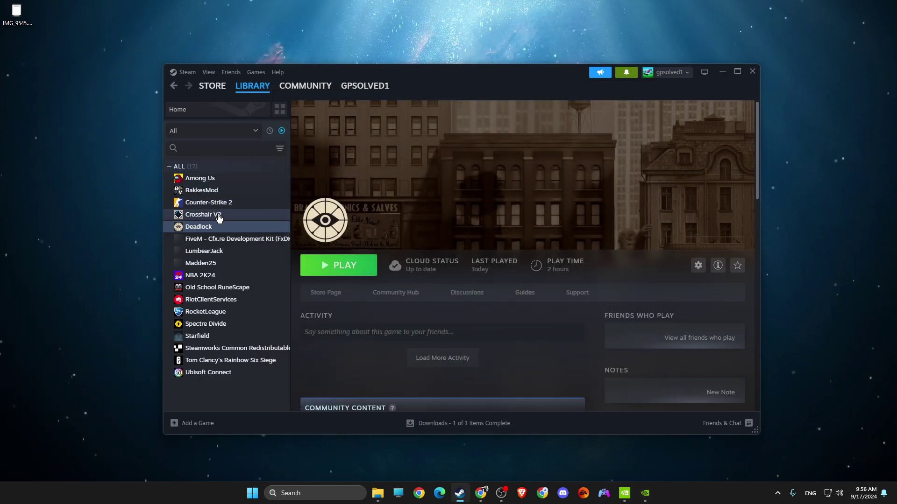
- Change Counter-Strike 2's launch option from -windowed to -fullscreen, then minimize Steam
left_click(206, 205)
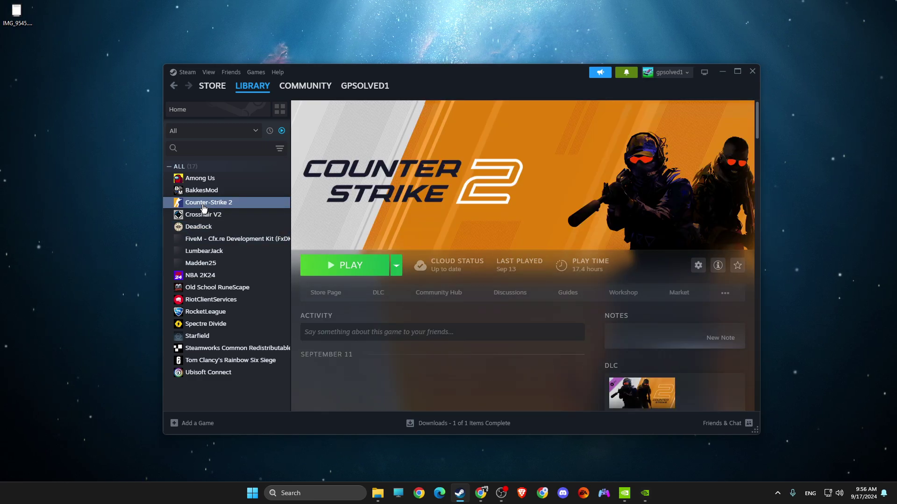
right_click(204, 205)
left_click(224, 275)
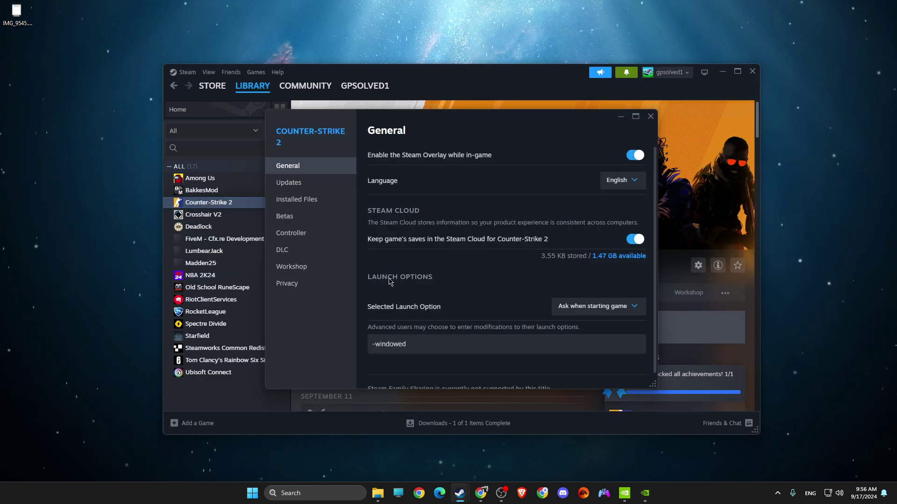
double_click(387, 345)
left_click_drag(409, 345, 377, 349)
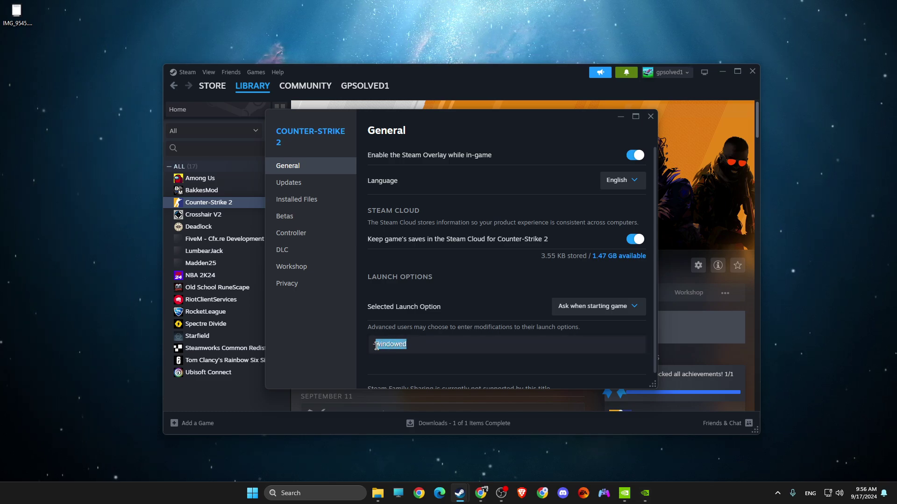
type("ullscreen")
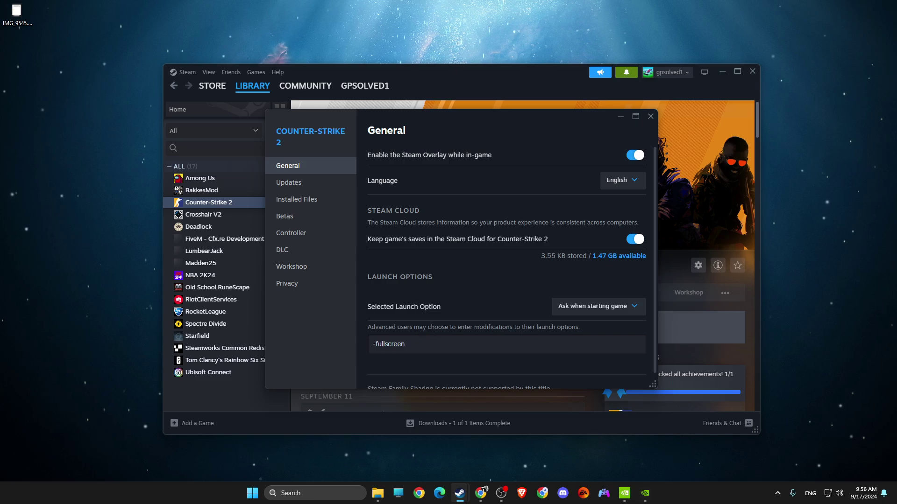
key("Escape")
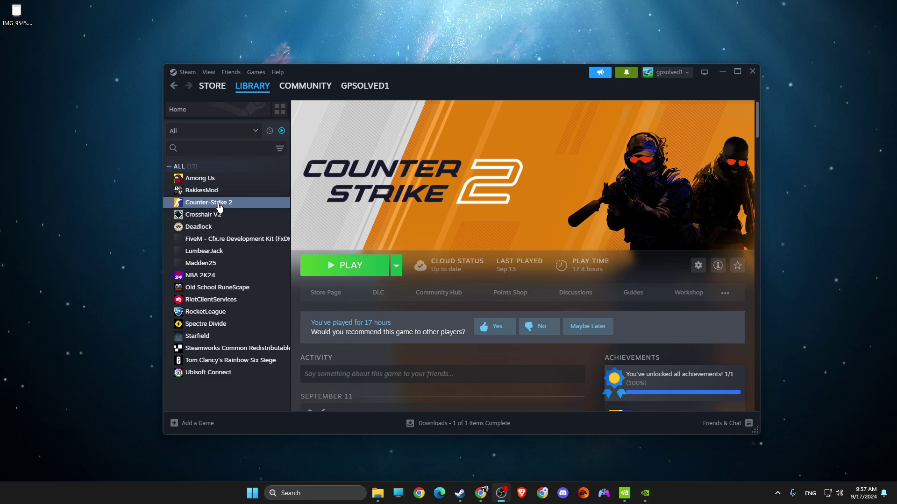
left_click(722, 72)
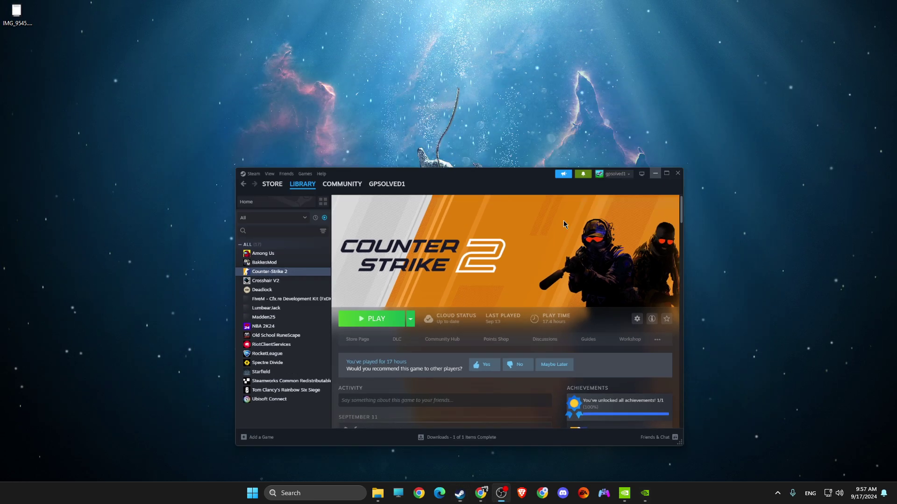
- Open Task Manager and filter the process list for steam
left_click(337, 491)
type("Task Manager")
left_click(332, 204)
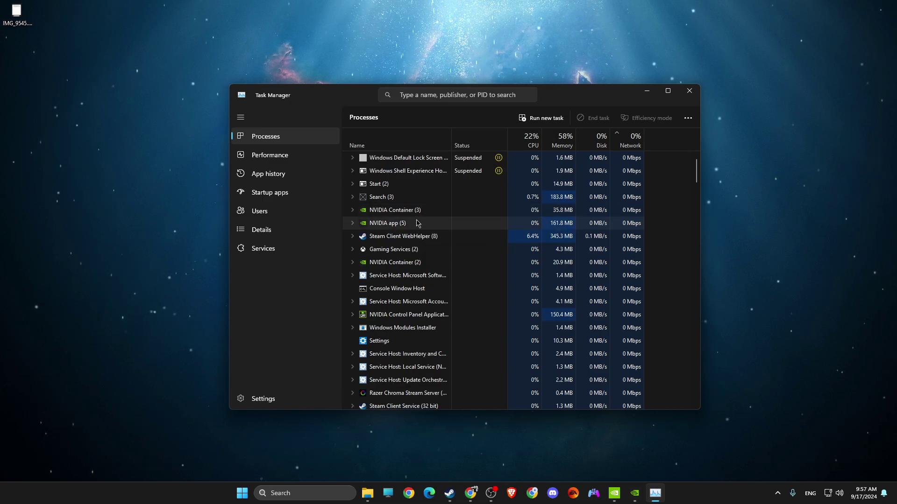
left_click(428, 94)
type("st")
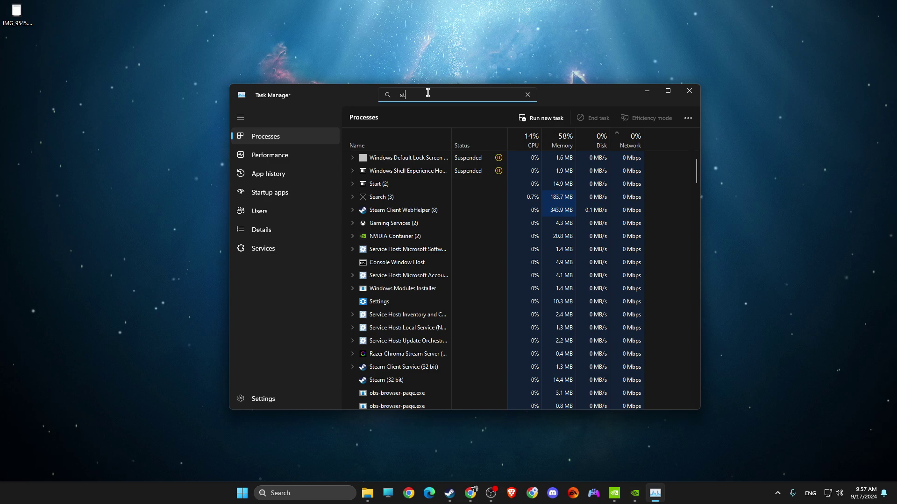
type("eam")
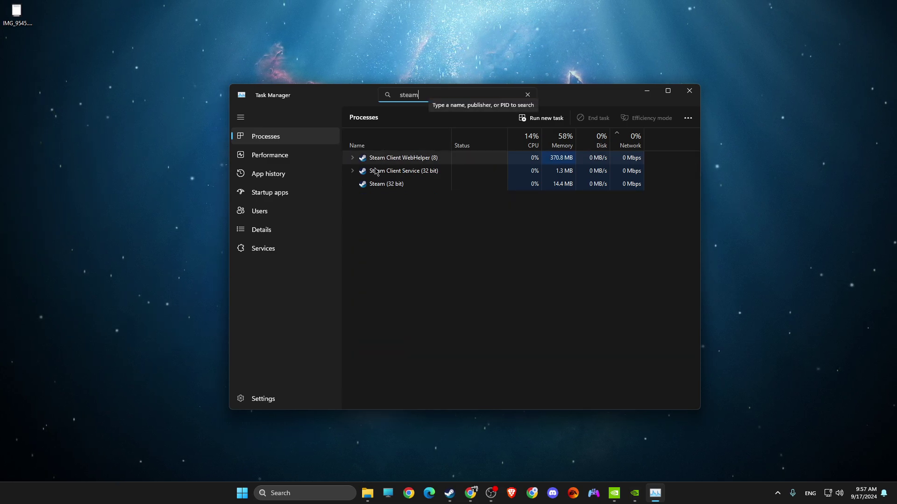
left_click(378, 186)
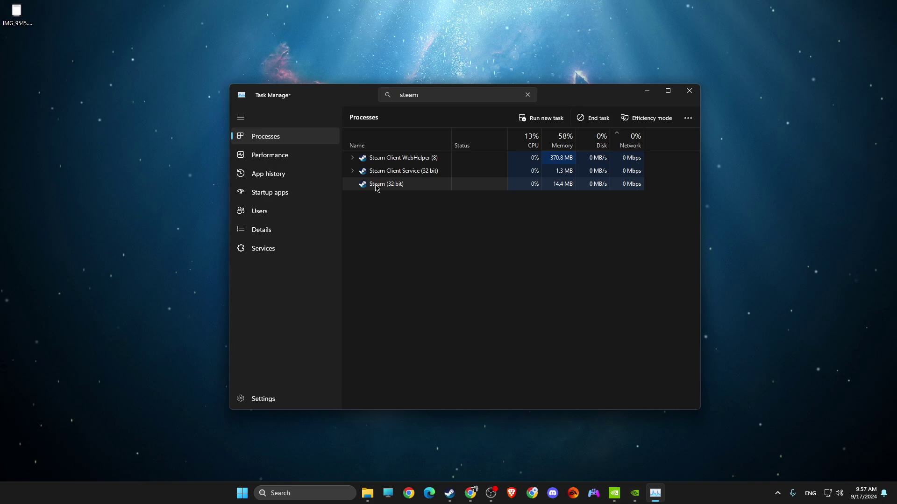
- Check steam.exe's priority in Details, leaving it at Normal, and close Task Manager
right_click(386, 188)
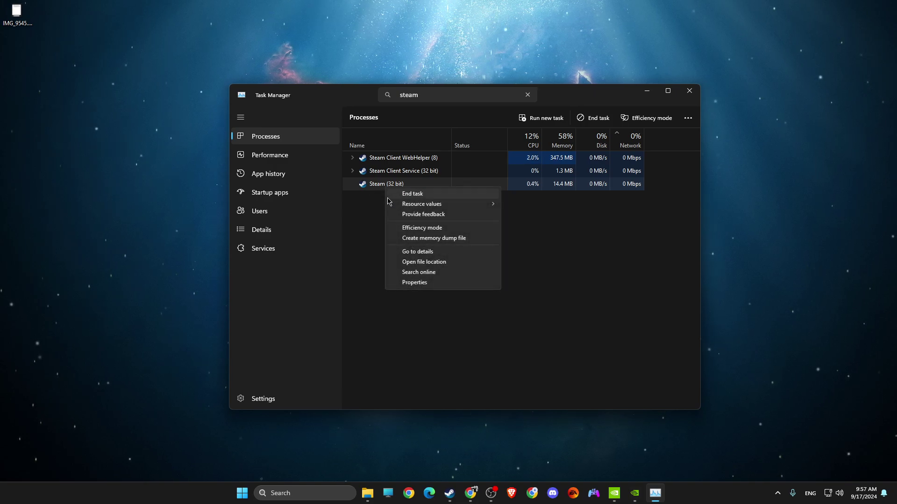
left_click(429, 253)
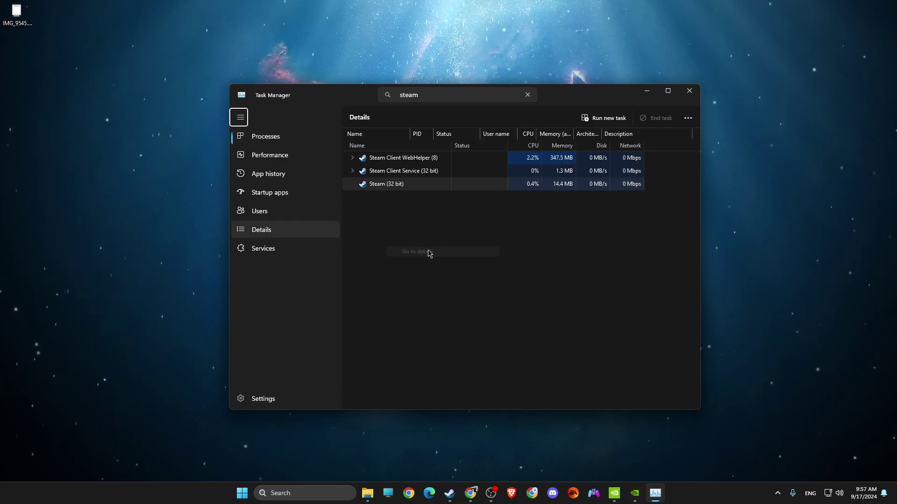
right_click(362, 148)
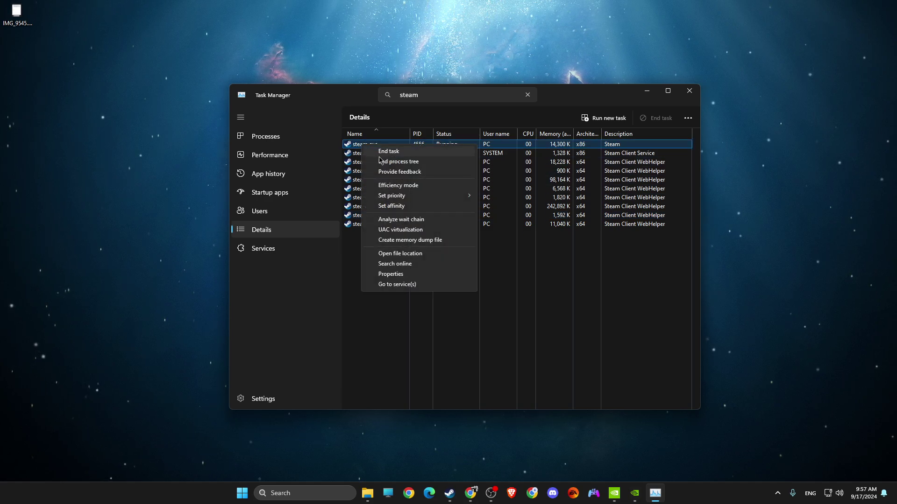
mouse_move(409, 200)
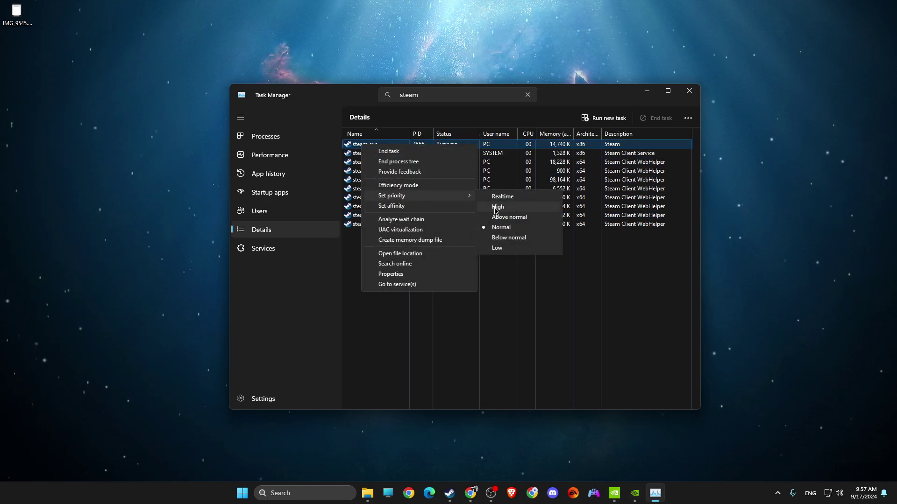
left_click(695, 95)
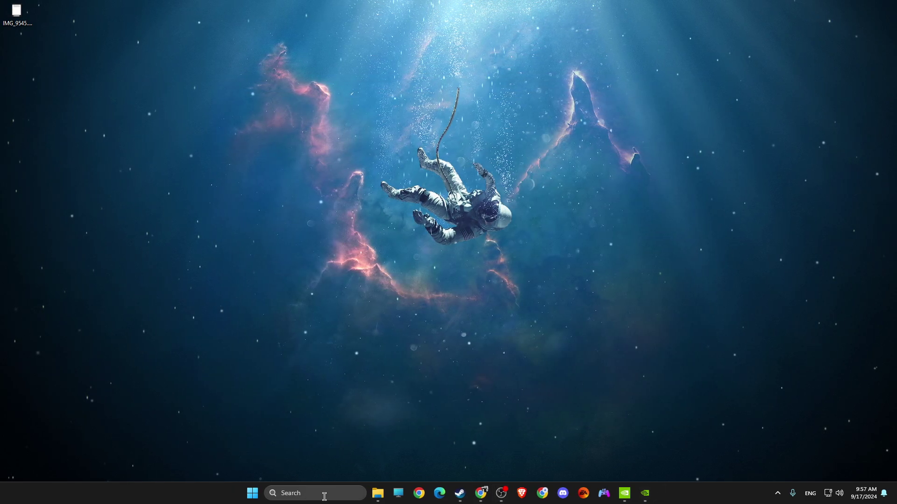
left_click(322, 493)
- Through 'edit power plan', confirm Ultimate Performance is the active power plan, then close Power Options
type("edit power plan")
left_click(332, 213)
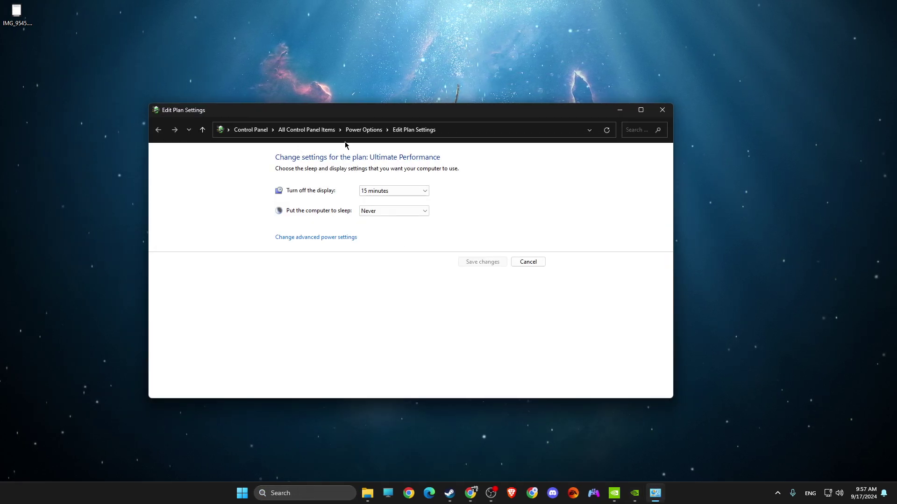
left_click(359, 133)
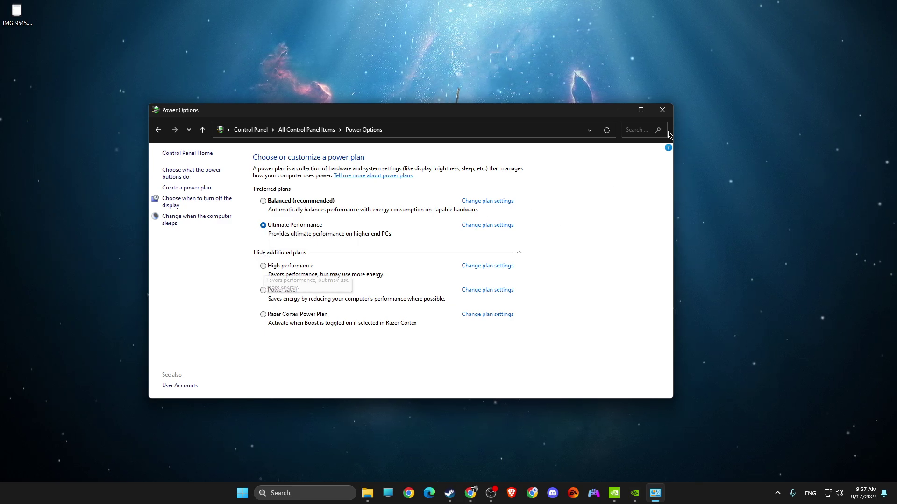
left_click(662, 110)
- Open Graphics settings and check the default graphics settings, including GPU scheduling
left_click(340, 494)
type("graphics settings")
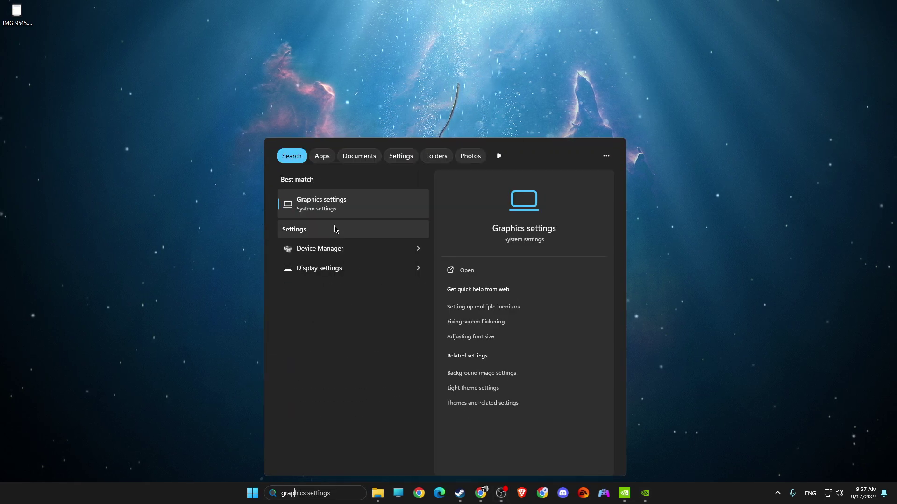
left_click(320, 207)
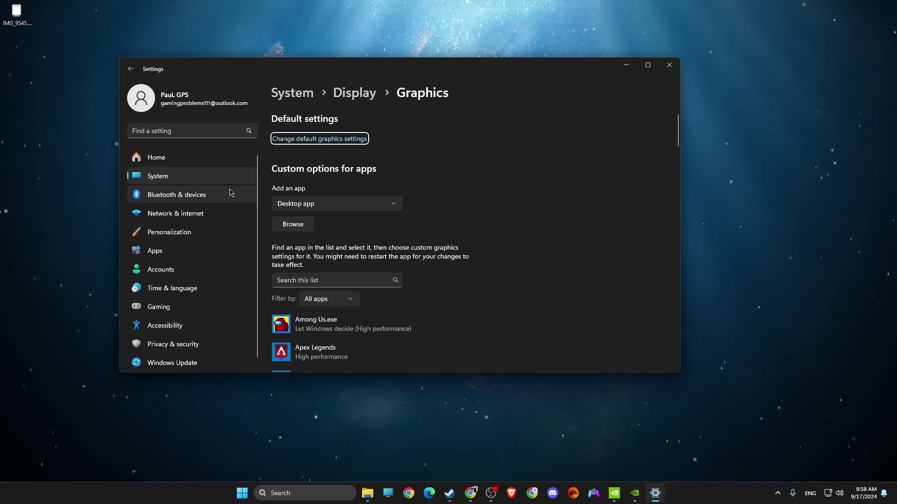
left_click(318, 139)
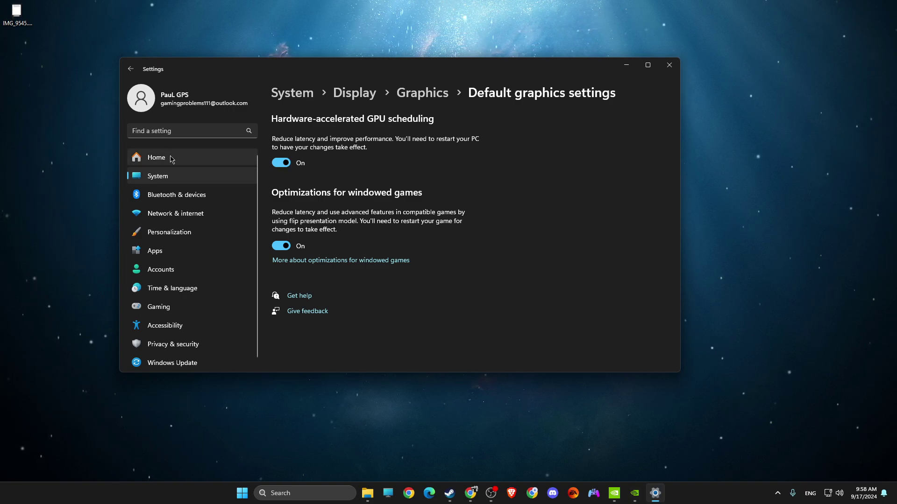
left_click(135, 72)
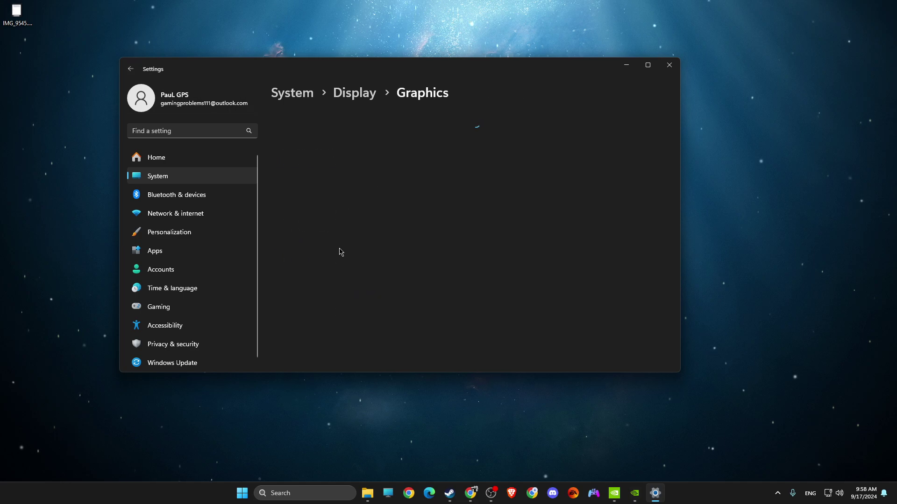
- Set the game-icon cs2.exe to High performance and confirm the other cs2.exe already uses it
scroll(342, 253, "down", 7)
scroll(343, 254, "down", 15)
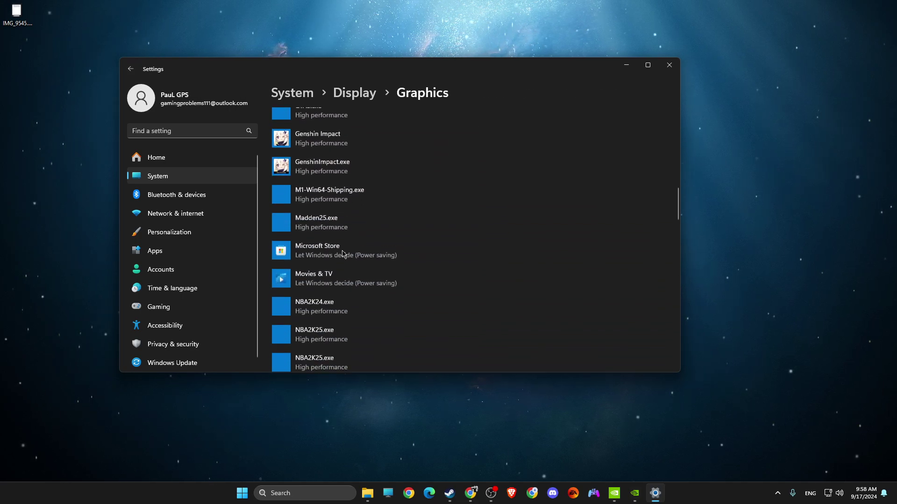
scroll(342, 254, "down", 15)
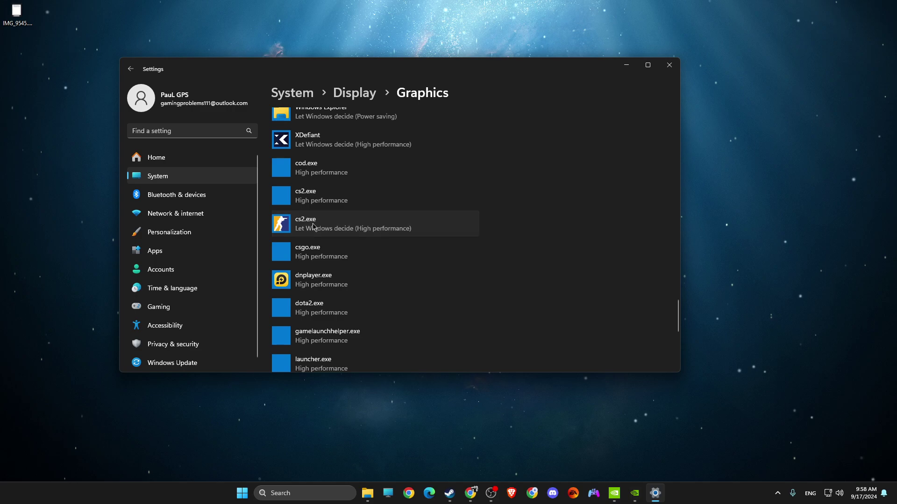
left_click(313, 227)
left_click(395, 270)
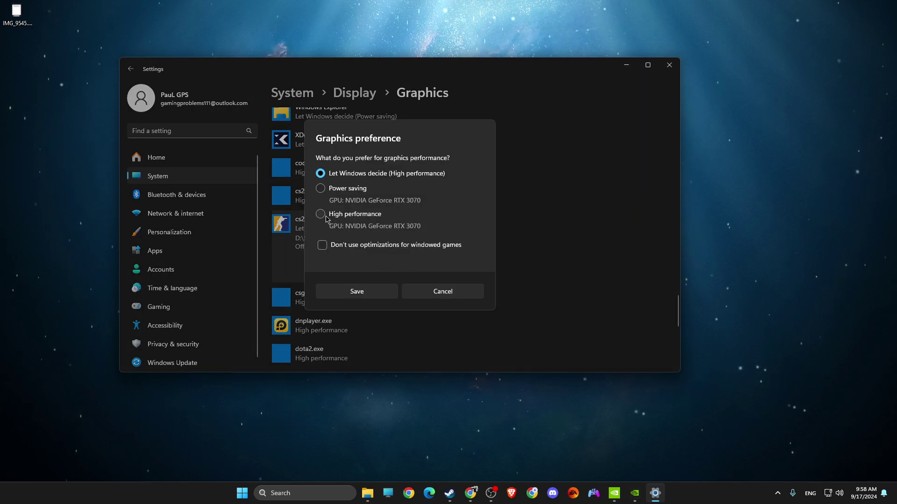
left_click(346, 291)
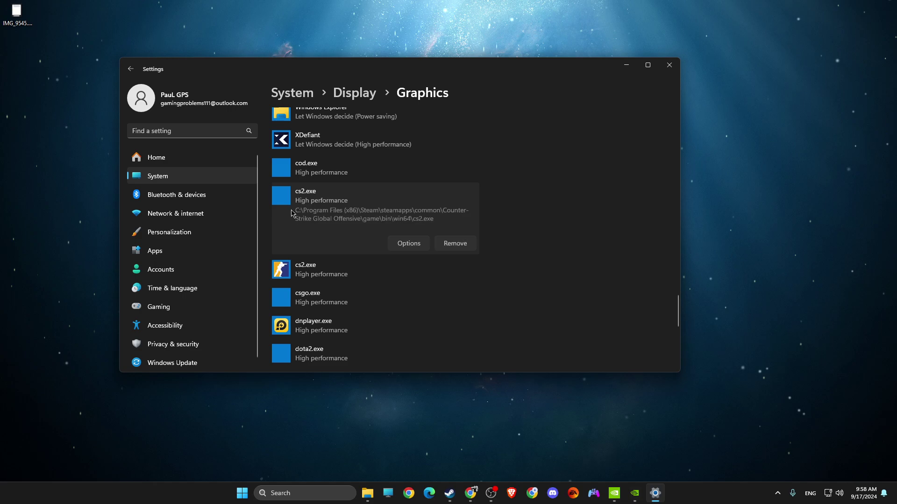
left_click(405, 244)
left_click(431, 297)
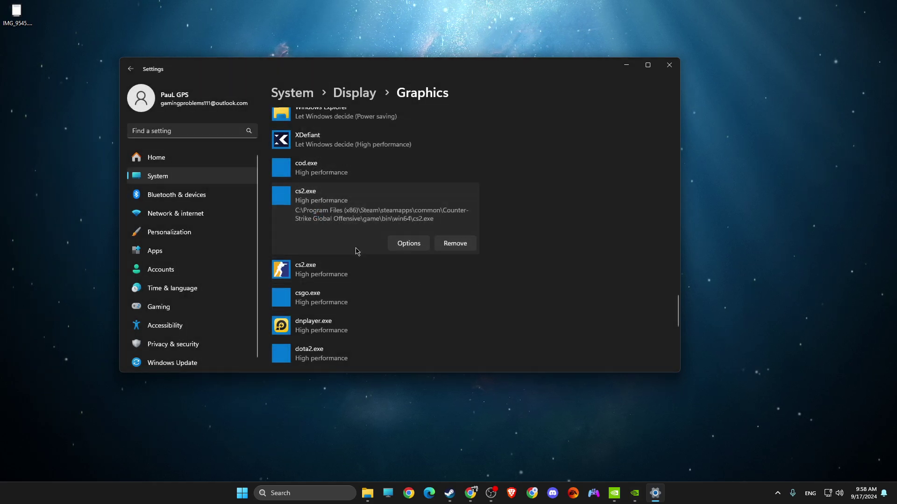
scroll(335, 260, "up", 1)
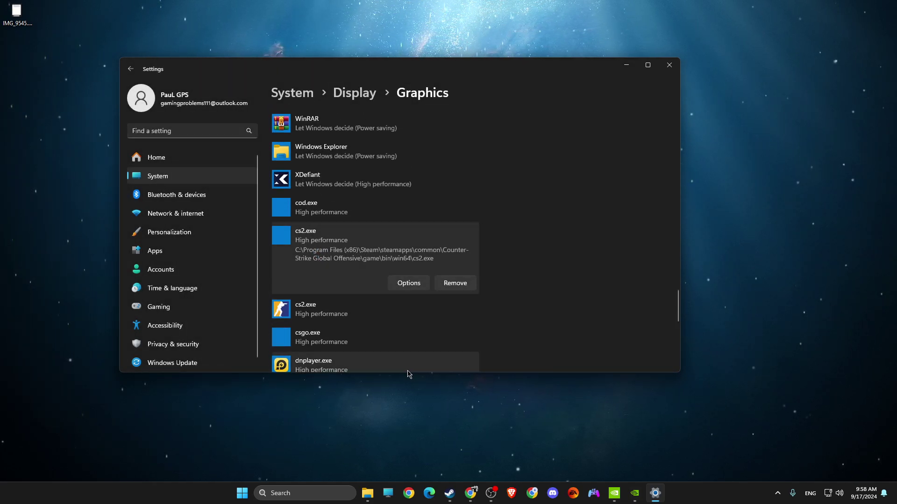
left_click(449, 494)
- Open Counter-Strike 2's install folder in File Explorer from its Steam properties' Installed Files page
right_click(203, 200)
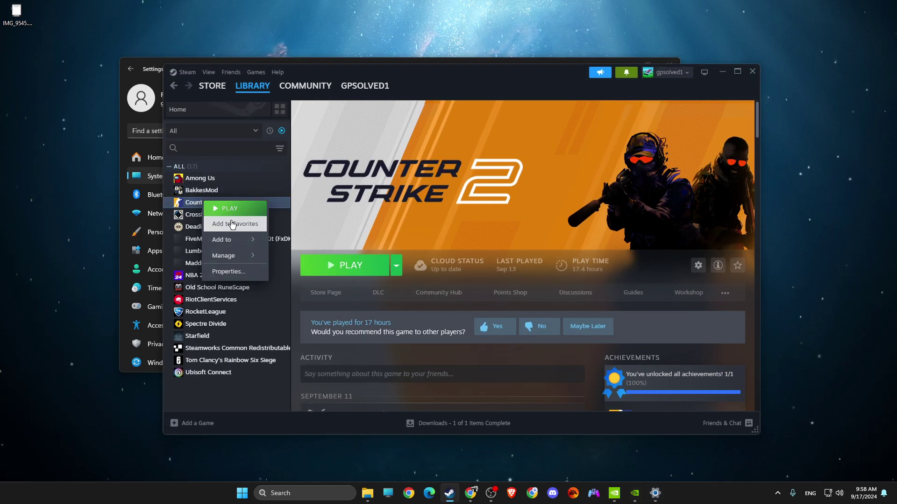
left_click(223, 268)
left_click(300, 207)
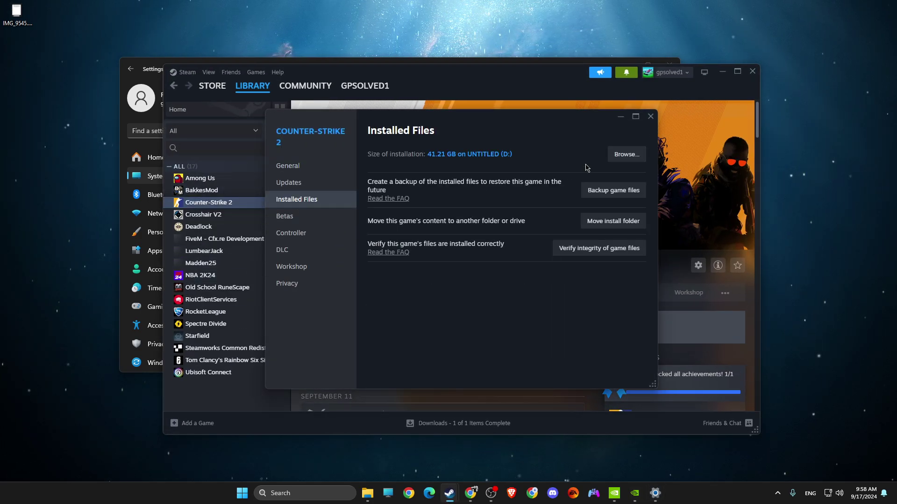
left_click(617, 156)
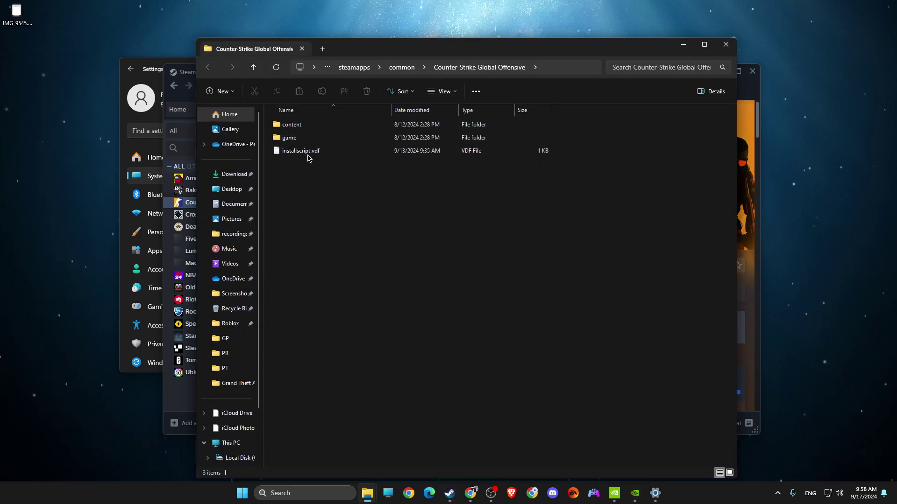
- Browse into the content, core, materials and default subfolders
left_click(294, 131)
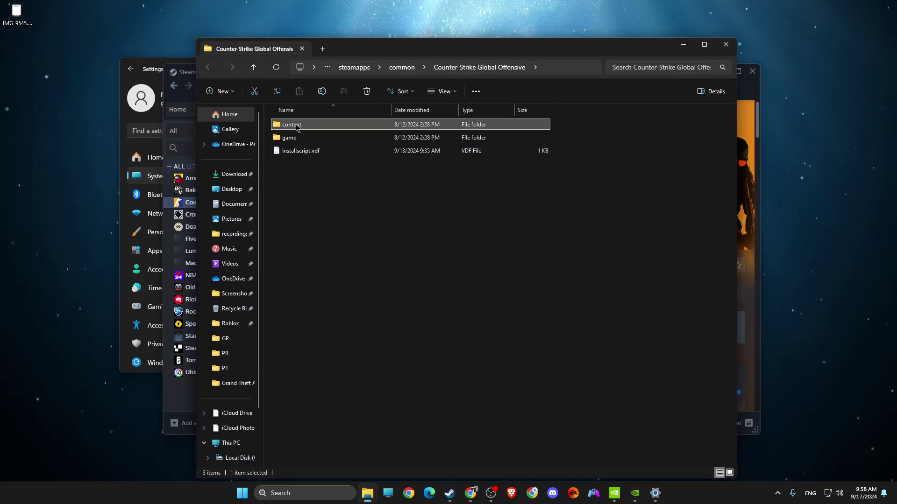
key("Return")
left_click(289, 136)
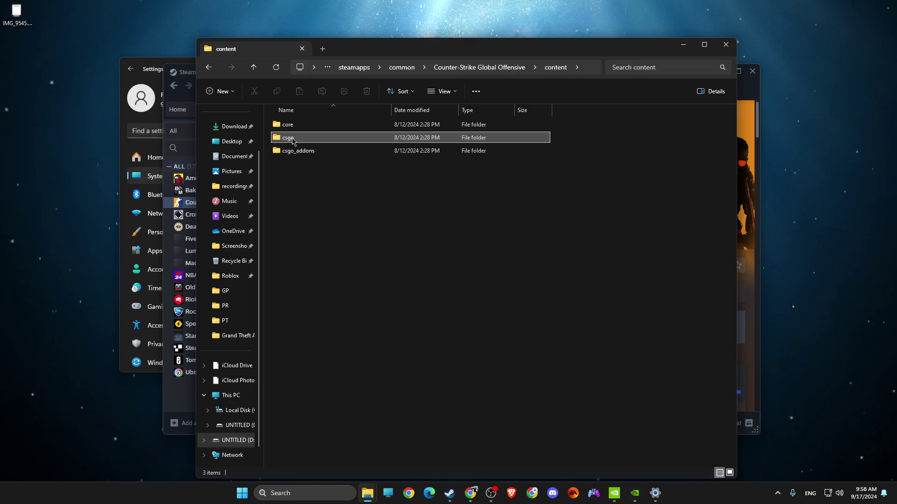
double_click(294, 131)
double_click(290, 126)
double_click(286, 125)
scroll(345, 195, "down", 6)
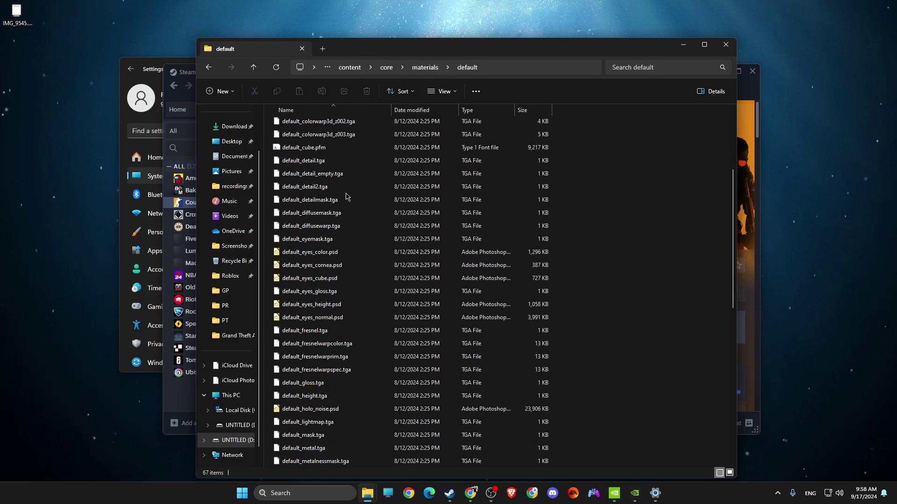
- Navigate back through the content and csgo folders to the Counter-Strike Global Offensive folder
left_click(209, 67)
left_click(209, 68)
left_click(209, 67)
left_click(282, 138)
double_click(283, 138)
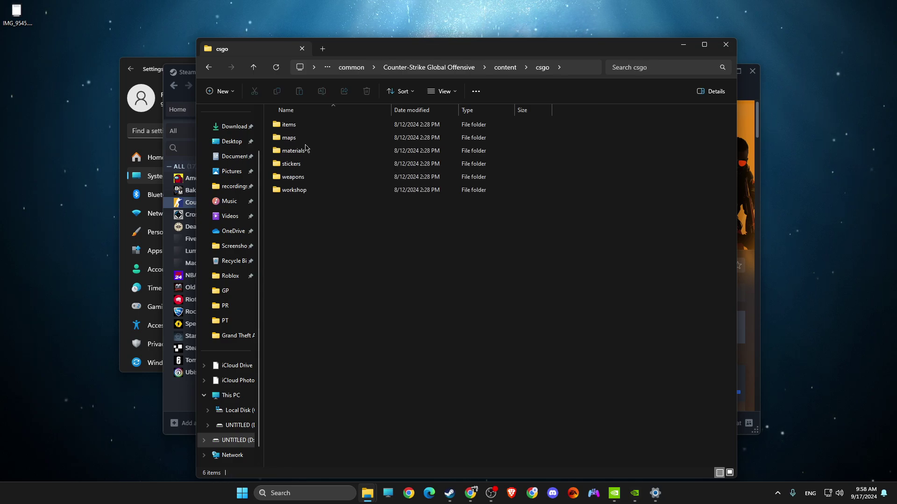
left_click(209, 67)
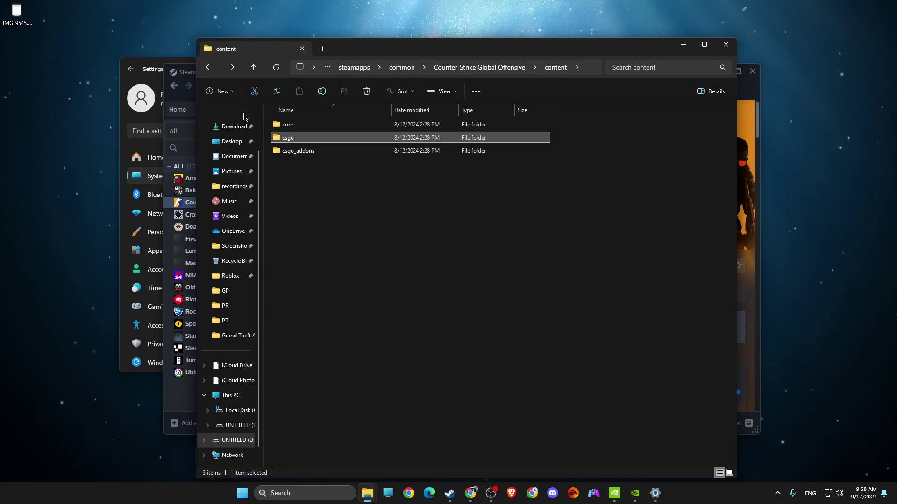
left_click(206, 69)
double_click(294, 124)
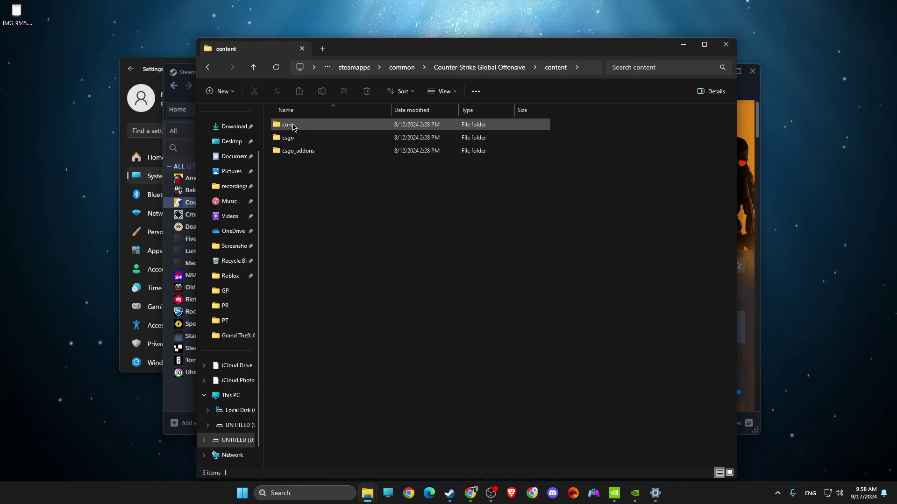
left_click(209, 67)
- Find cs2.exe in game\bin\win64, select its folder path, then close Explorer and properties
double_click(289, 125)
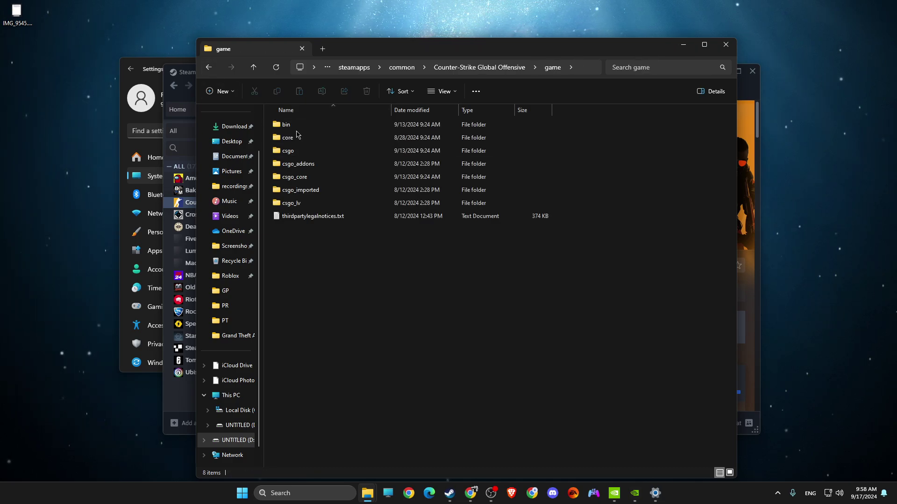
double_click(289, 125)
double_click(291, 125)
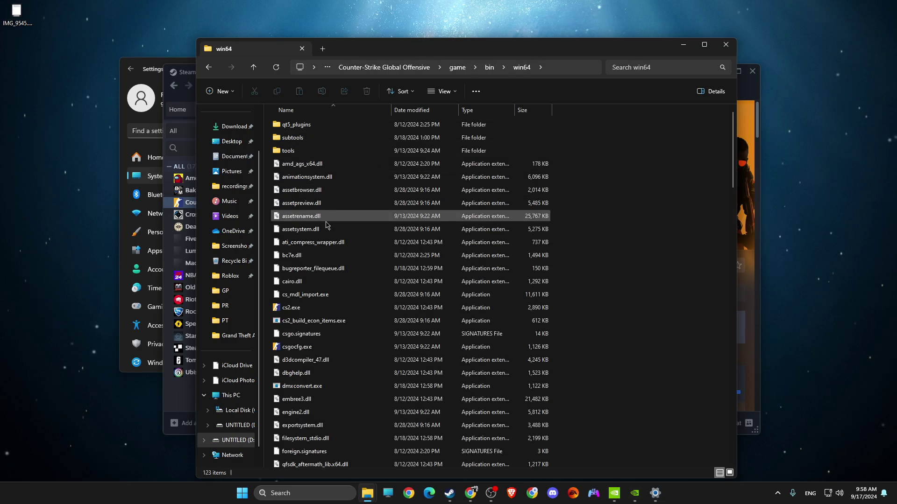
scroll(335, 252, "down", 3)
scroll(293, 157, "up", 1)
left_click(291, 154)
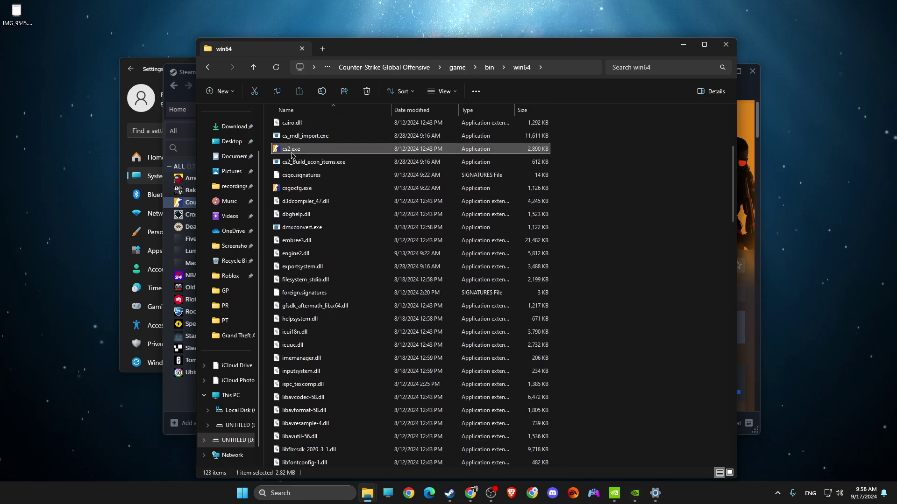
left_click(560, 70)
key("ctrl+c")
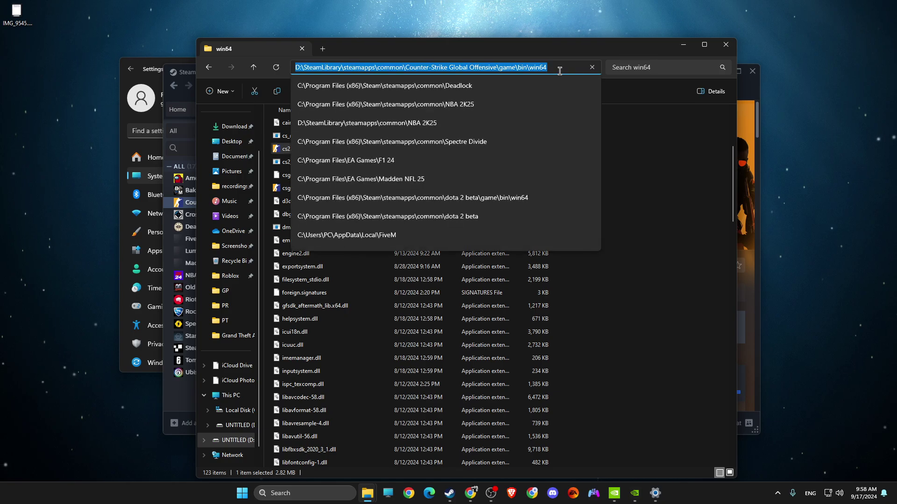
left_click(725, 44)
left_click(651, 116)
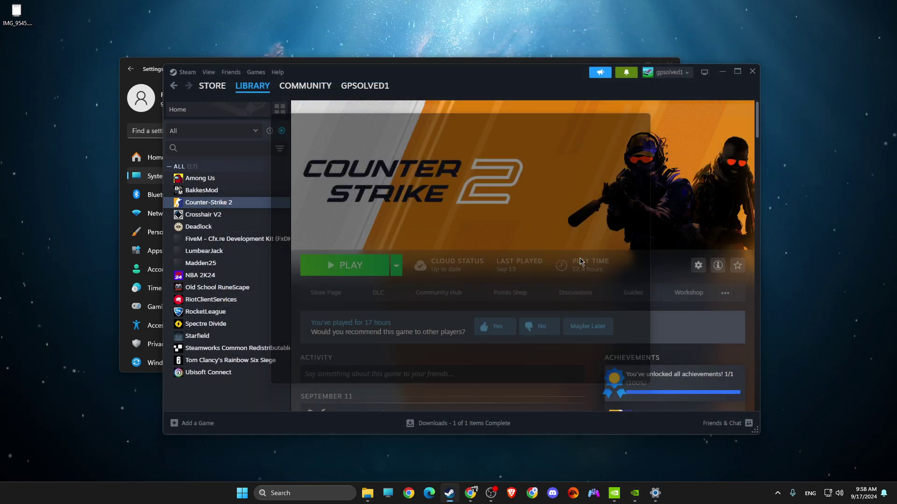
- Search for 'graphics settings' and open the Graphics settings page
left_click(289, 494)
type("graphics settings")
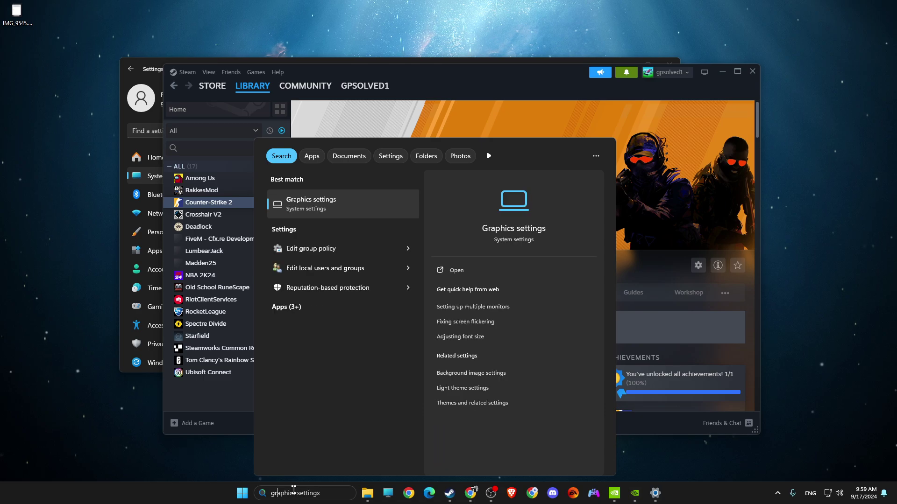
left_click(342, 202)
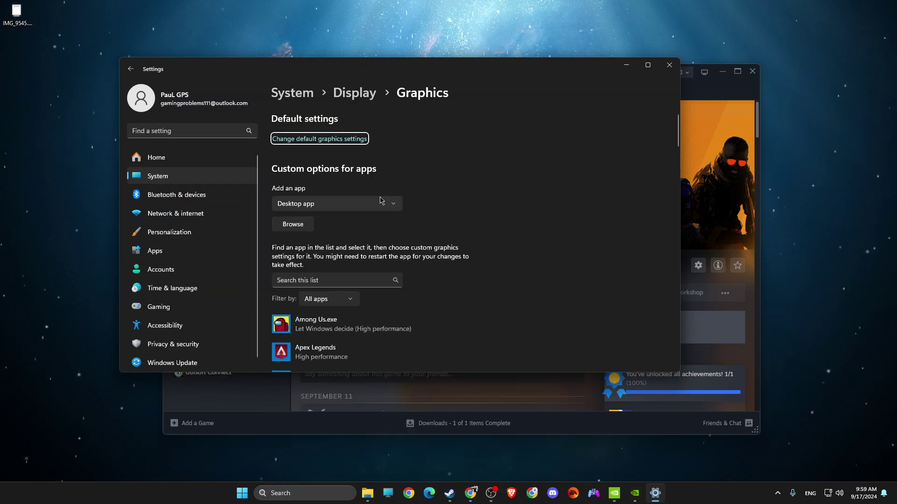
- Add cs2.exe to the custom app list by pasting the win64 path in the Browse dialog
left_click(293, 225)
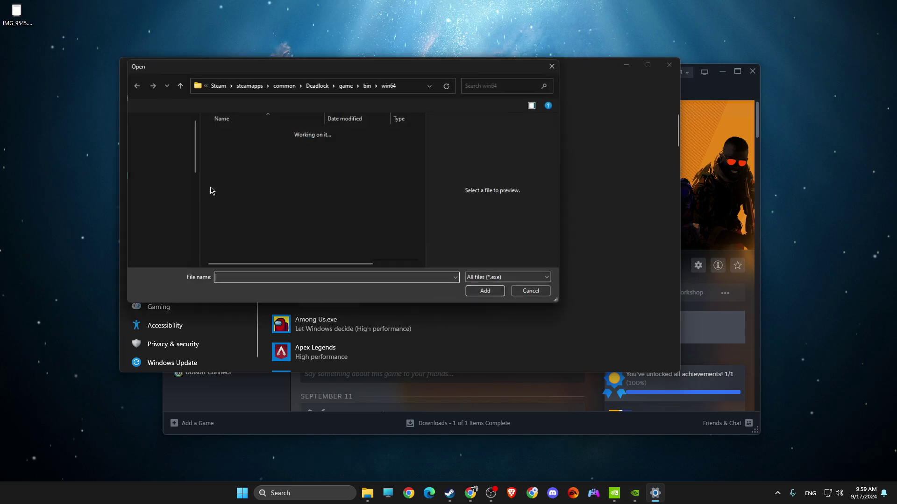
left_click(401, 85)
left_click(413, 84)
left_click(414, 84)
key("ctrl+v")
key("Return")
left_click(229, 181)
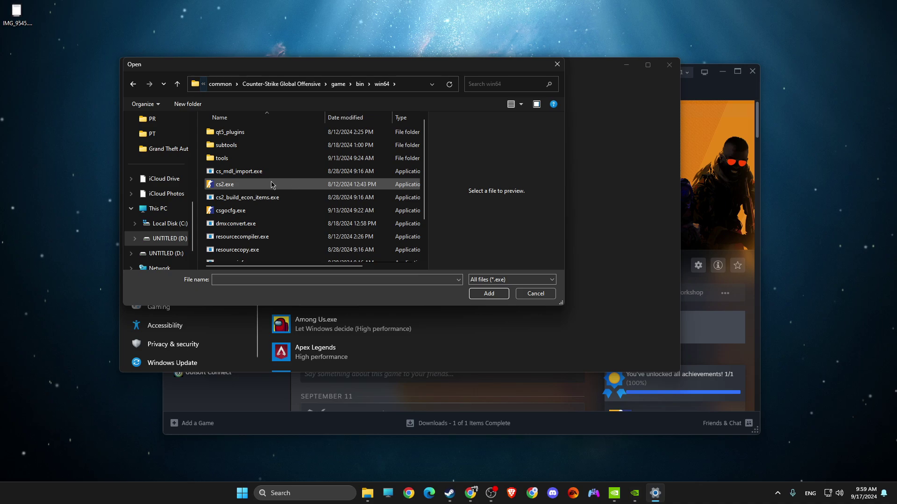
key("Return")
scroll(308, 308, "down", 2)
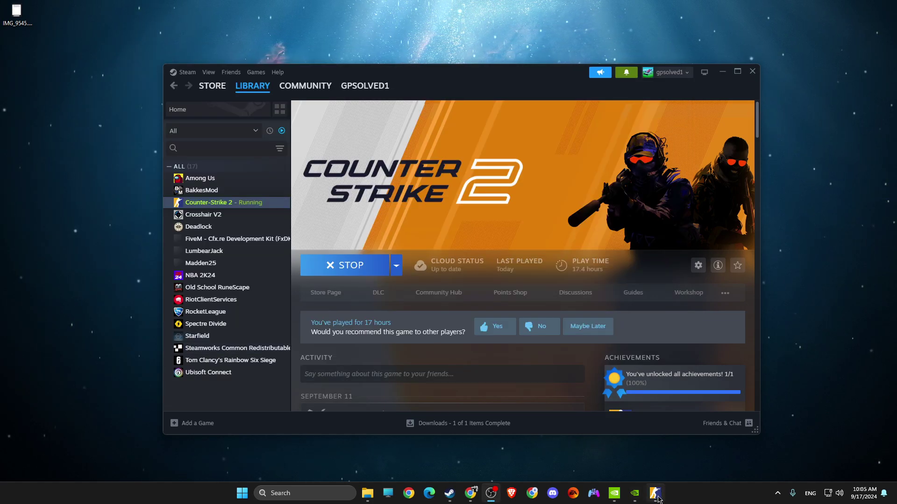
- Bring the running Counter-Strike 2 window to the front from the taskbar
left_click(656, 497)
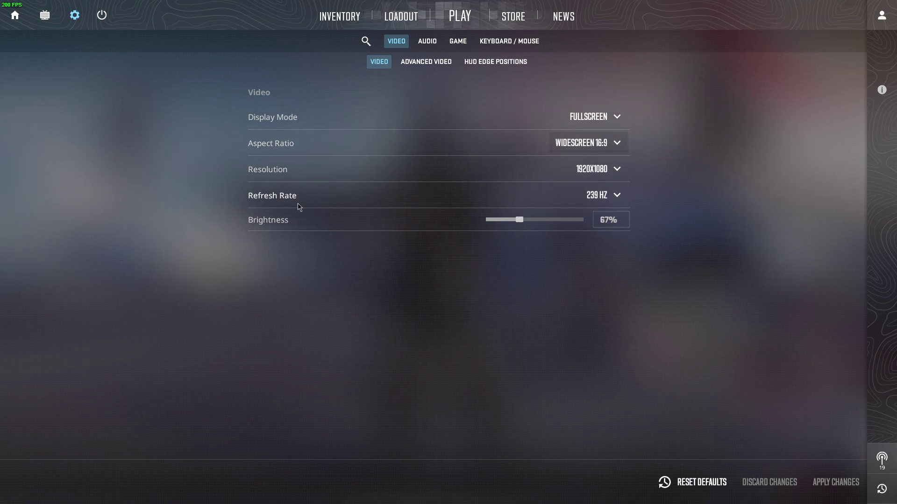
- Check the available refresh rates, then read through each Advanced Video setting's description
left_click(609, 198)
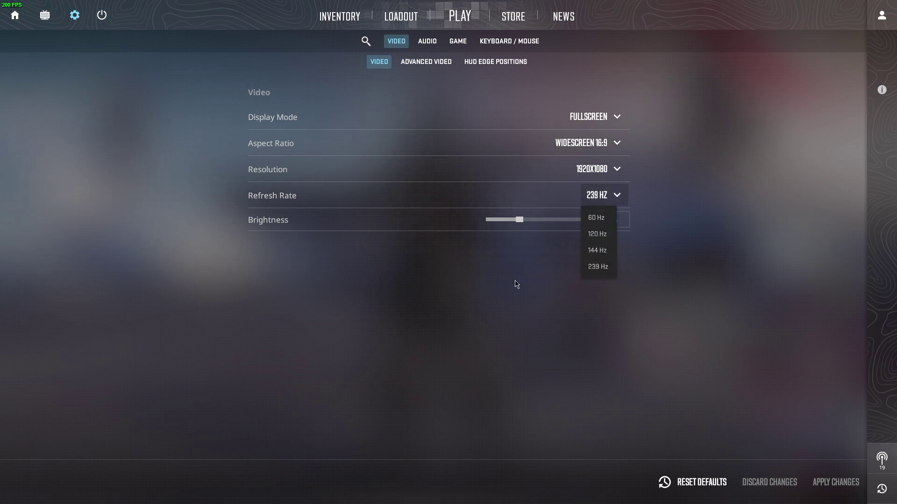
left_click(426, 62)
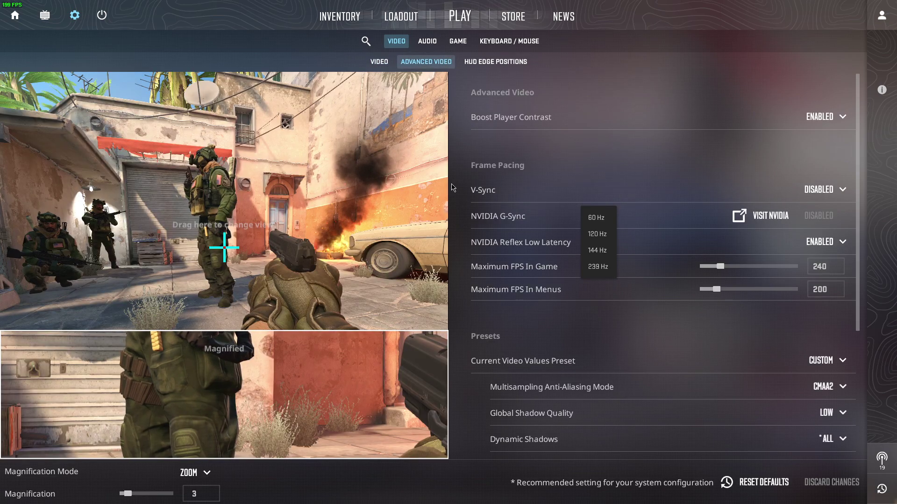
mouse_move(513, 124)
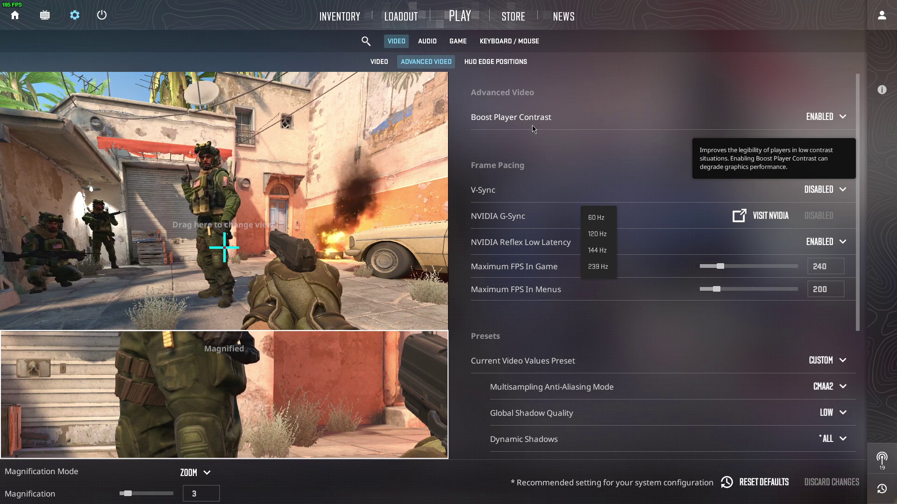
mouse_move(636, 215)
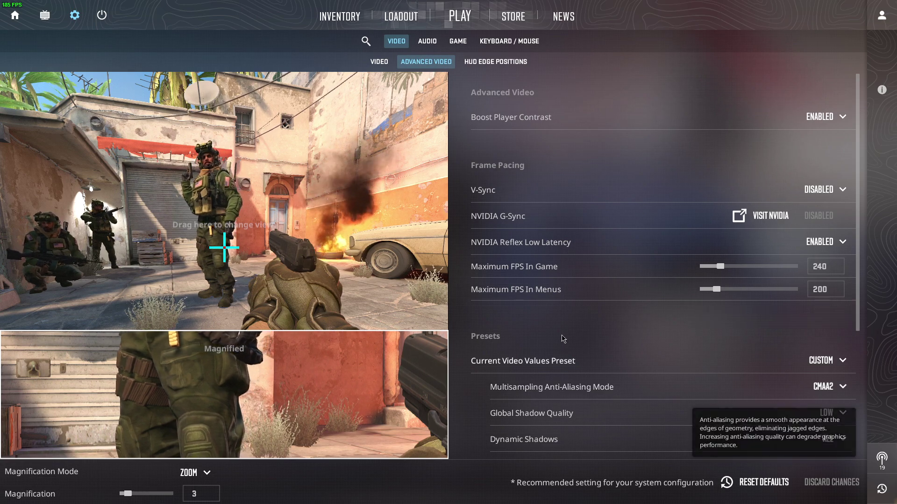
mouse_move(496, 252)
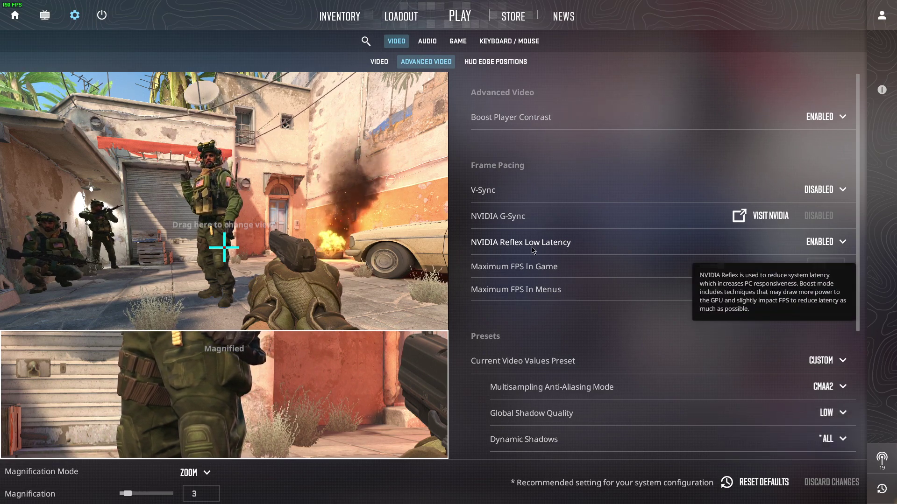
scroll(743, 266, "down", 3)
scroll(616, 326, "down", 1)
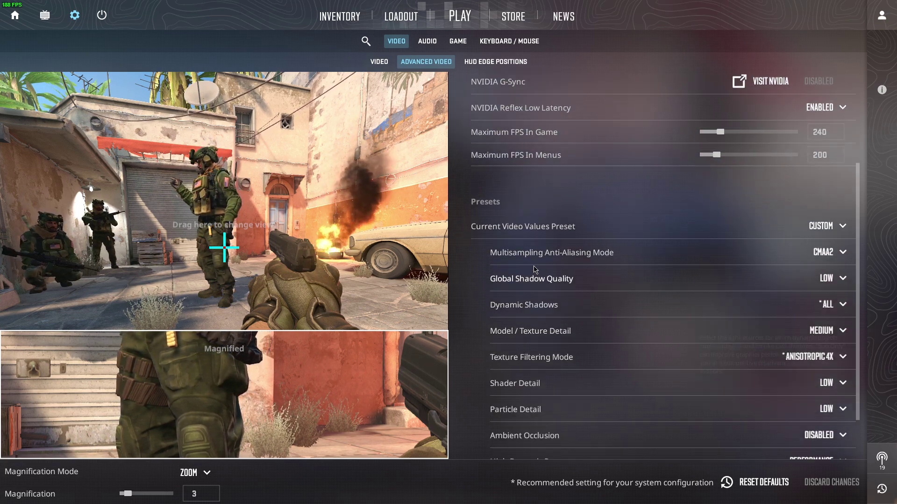
mouse_move(635, 259)
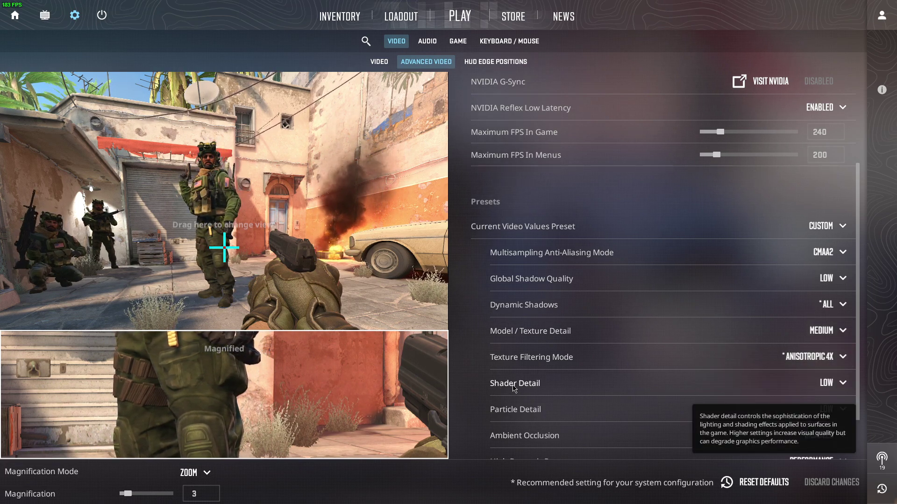
scroll(528, 406, "down", 2)
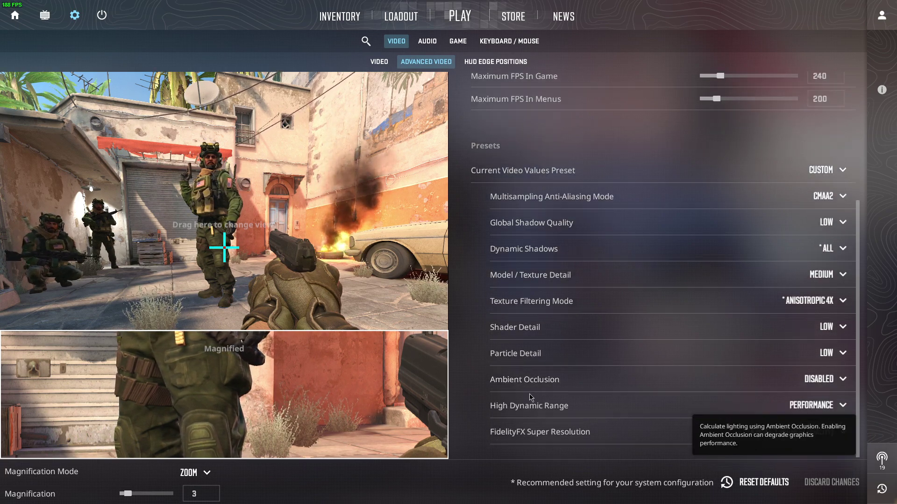